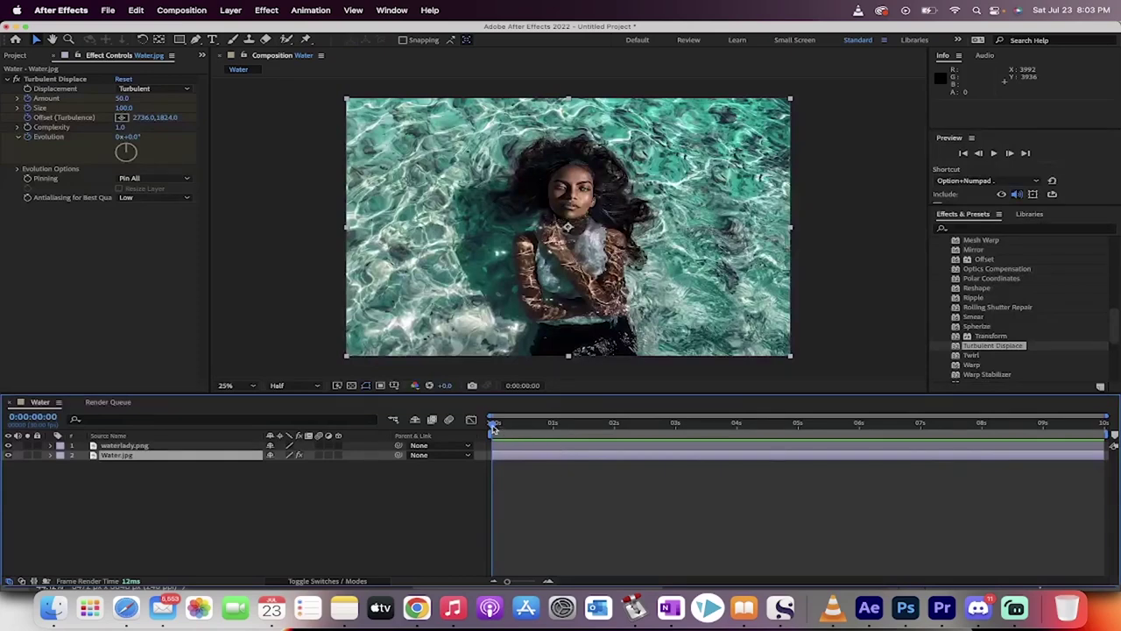
Scrub and play back the timeline to check the Turbulent Displace water distortion
drag(493, 427, 659, 416)
key(space)
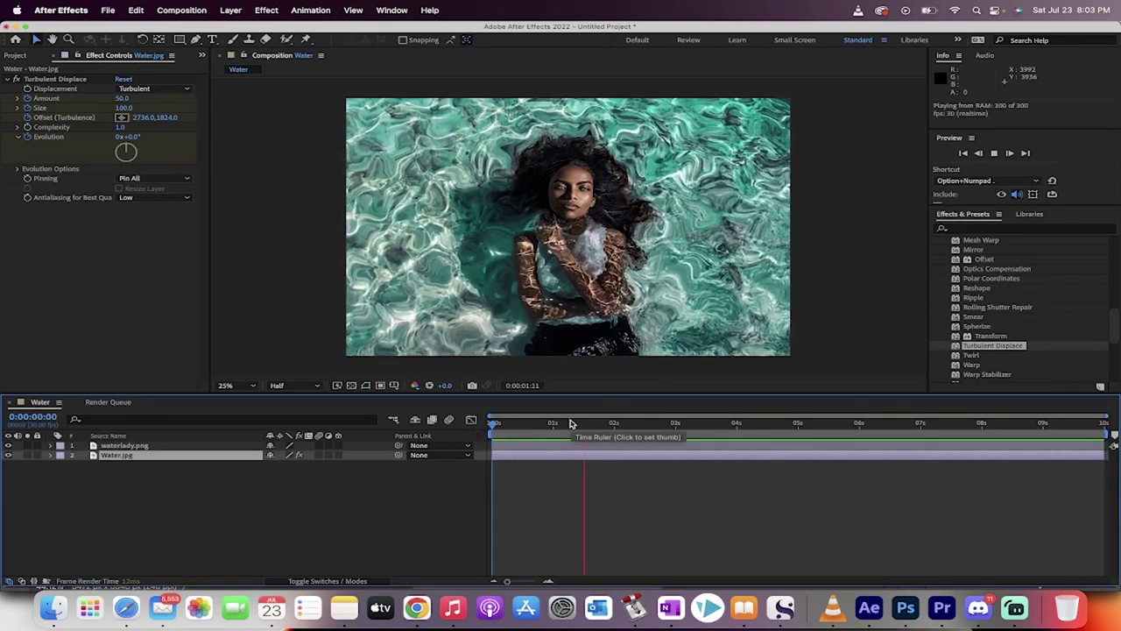
key(space)
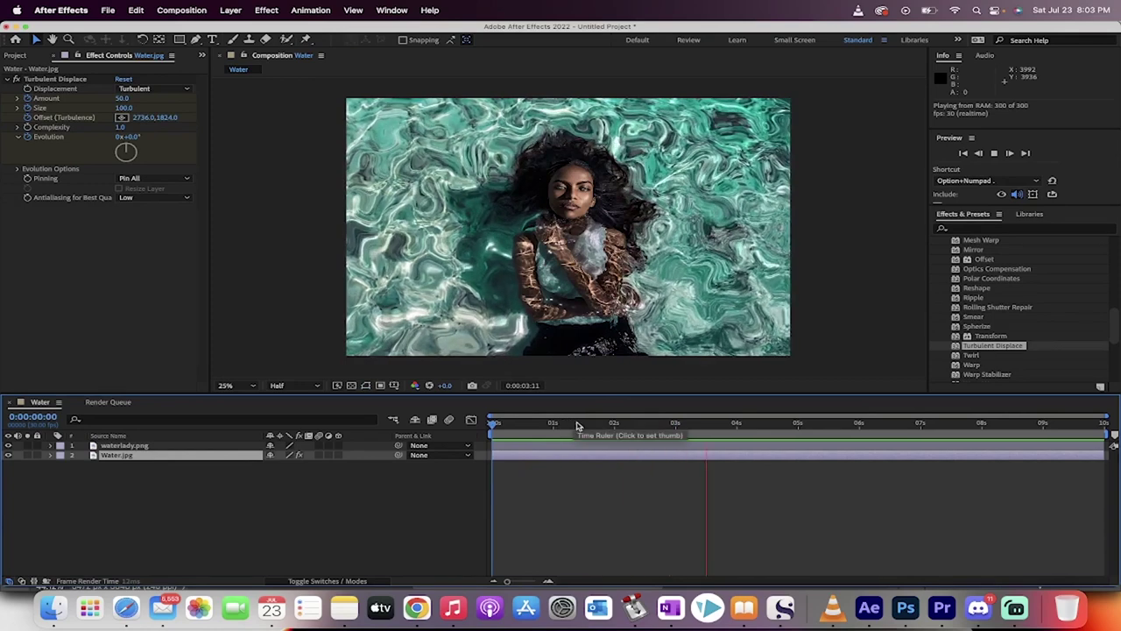
drag(711, 424, 844, 426)
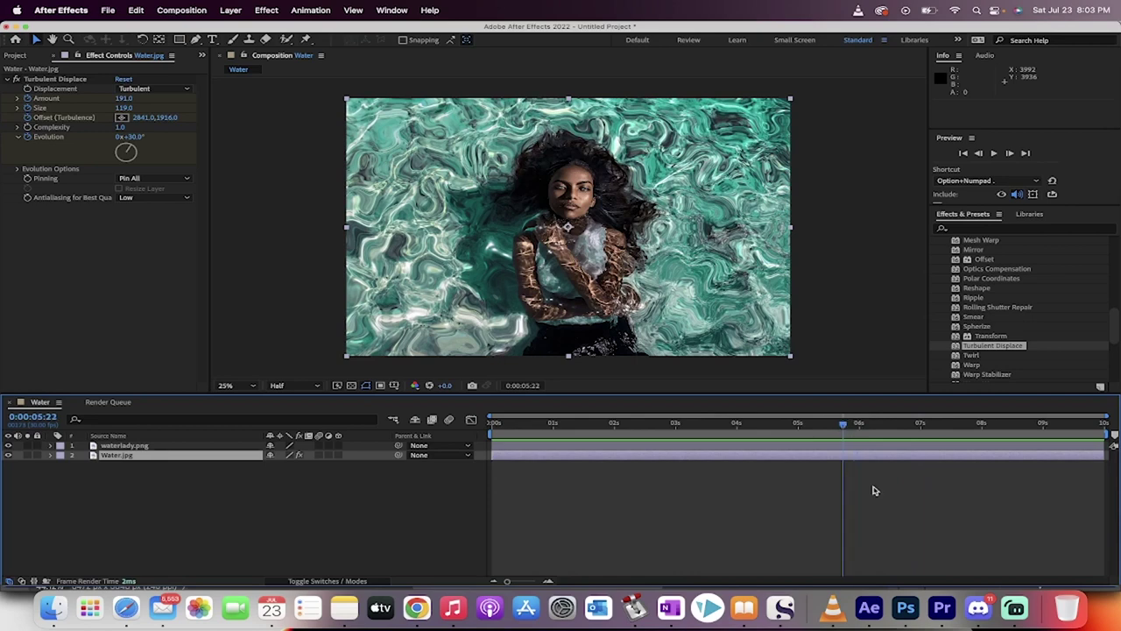
In Photoshop, widen the side panels and make Layer 0 the active layer
click(907, 608)
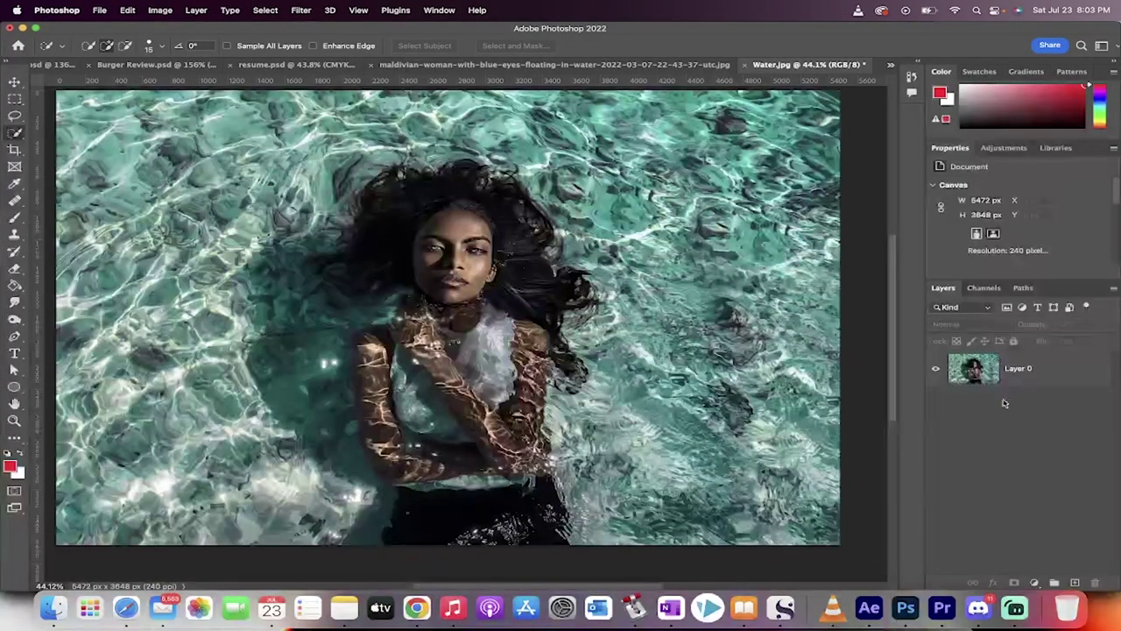
click(1021, 375)
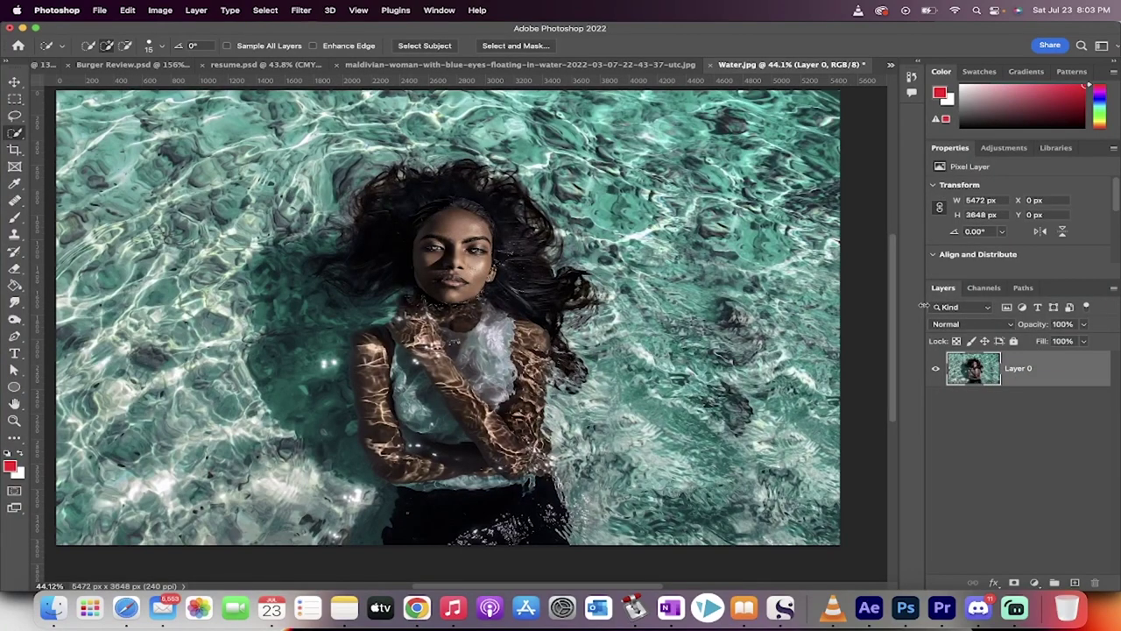
drag(923, 305, 867, 305)
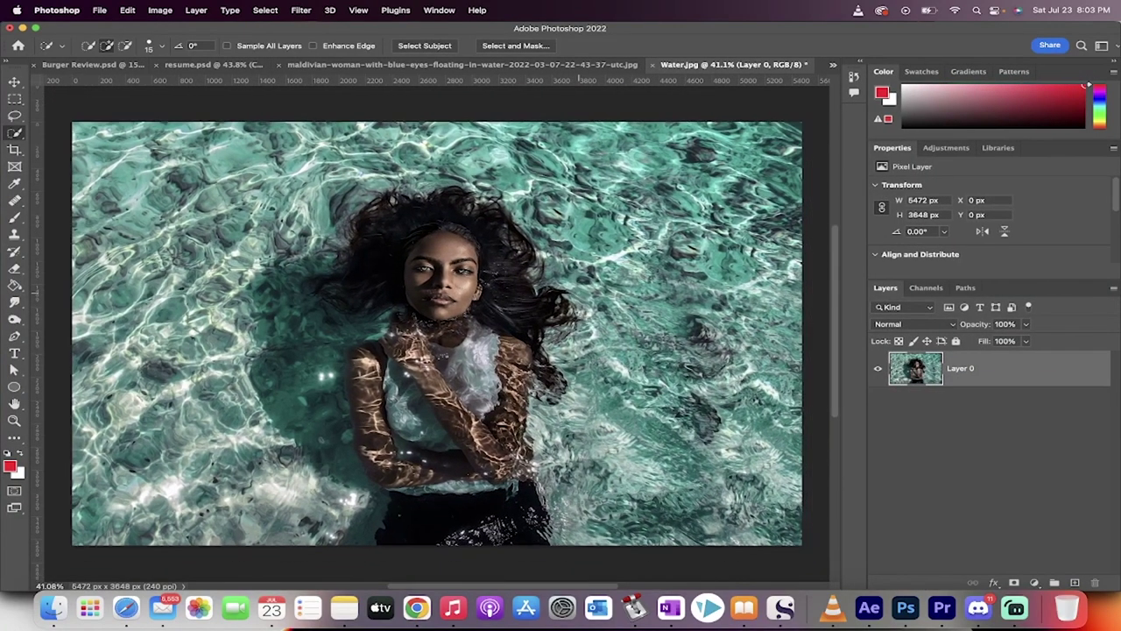
click(946, 426)
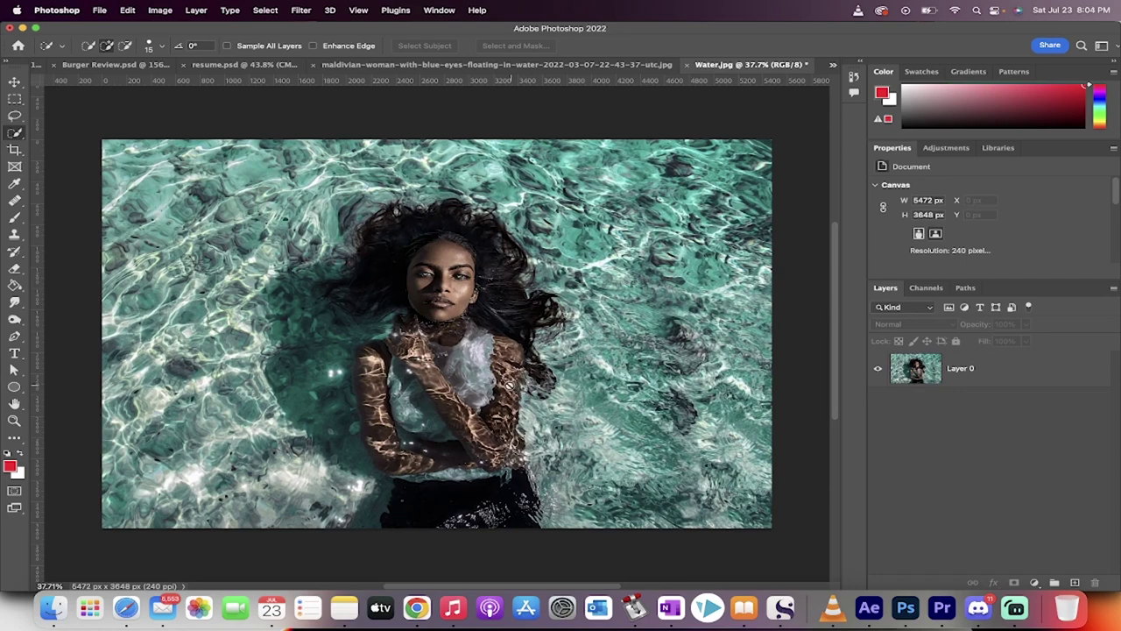
click(994, 364)
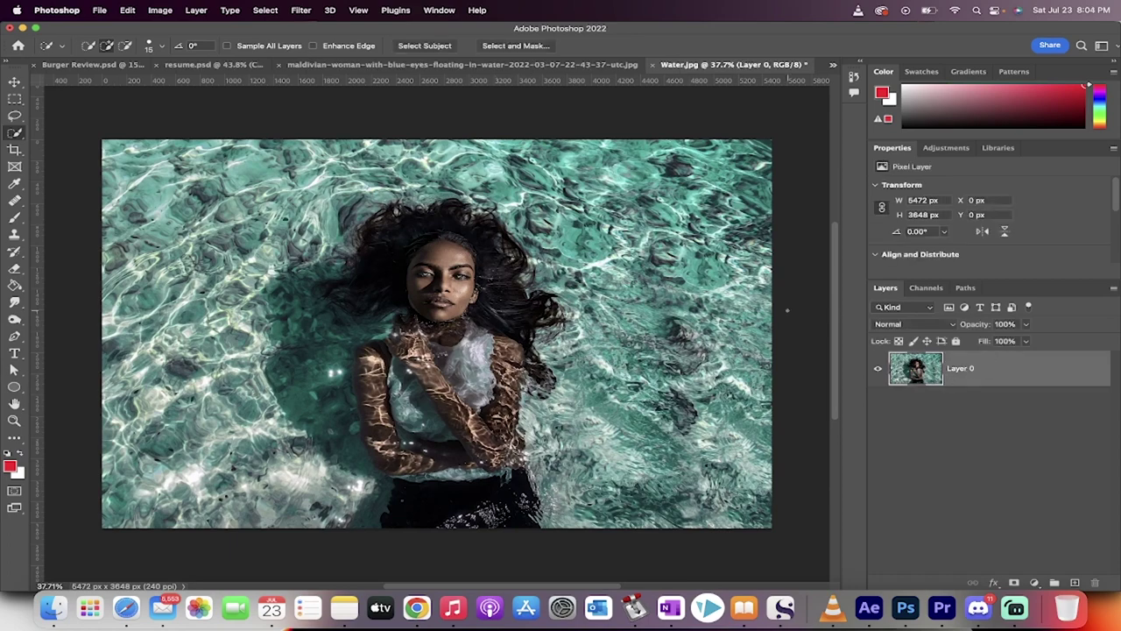
Use Select > Subject to select the woman, then zoom in on her
click(264, 9)
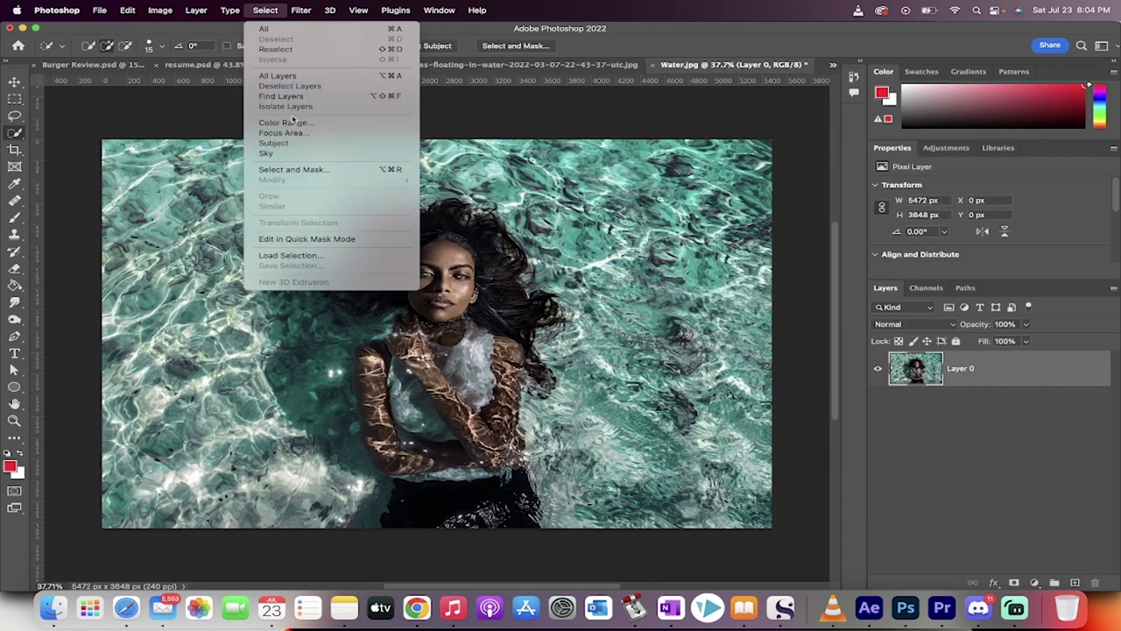
click(295, 144)
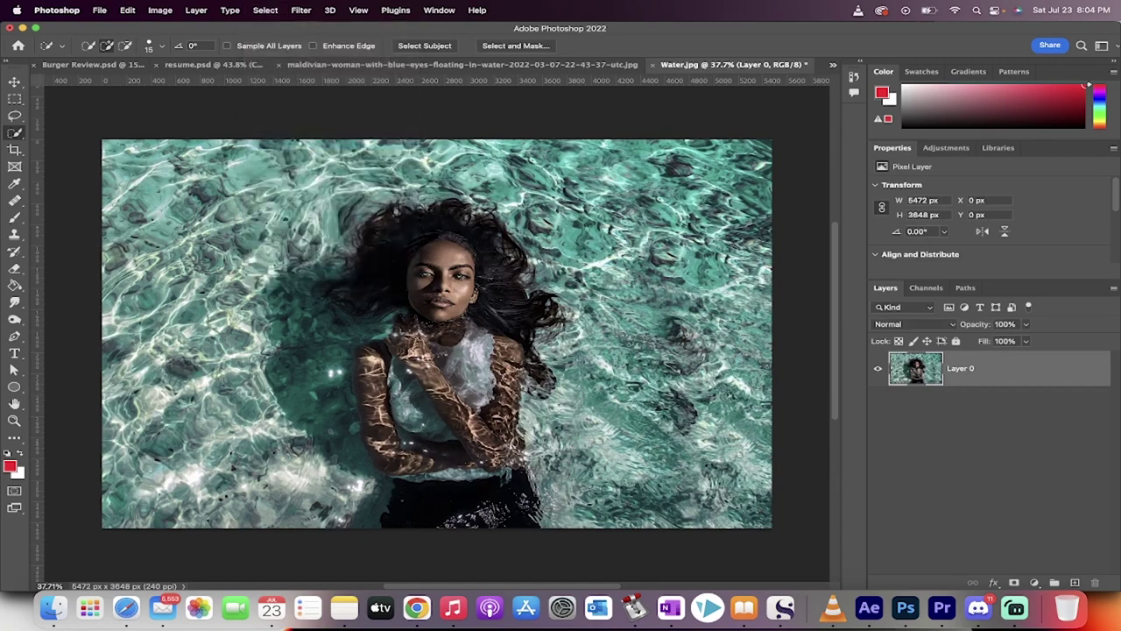
scroll(437, 304, up, 3)
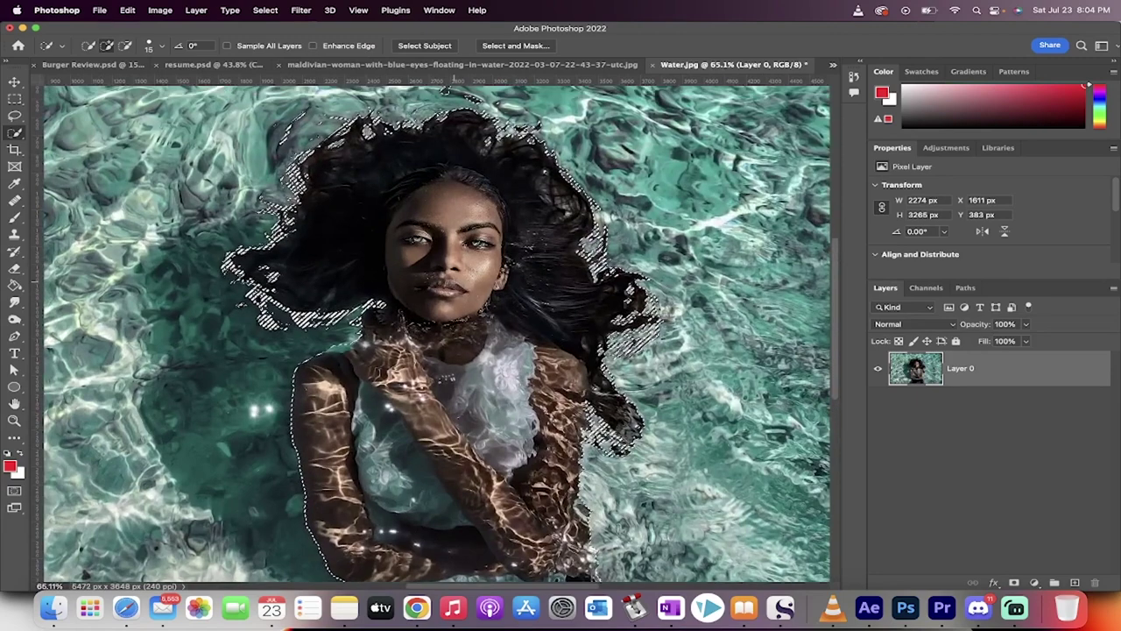
scroll(454, 81, up, 3)
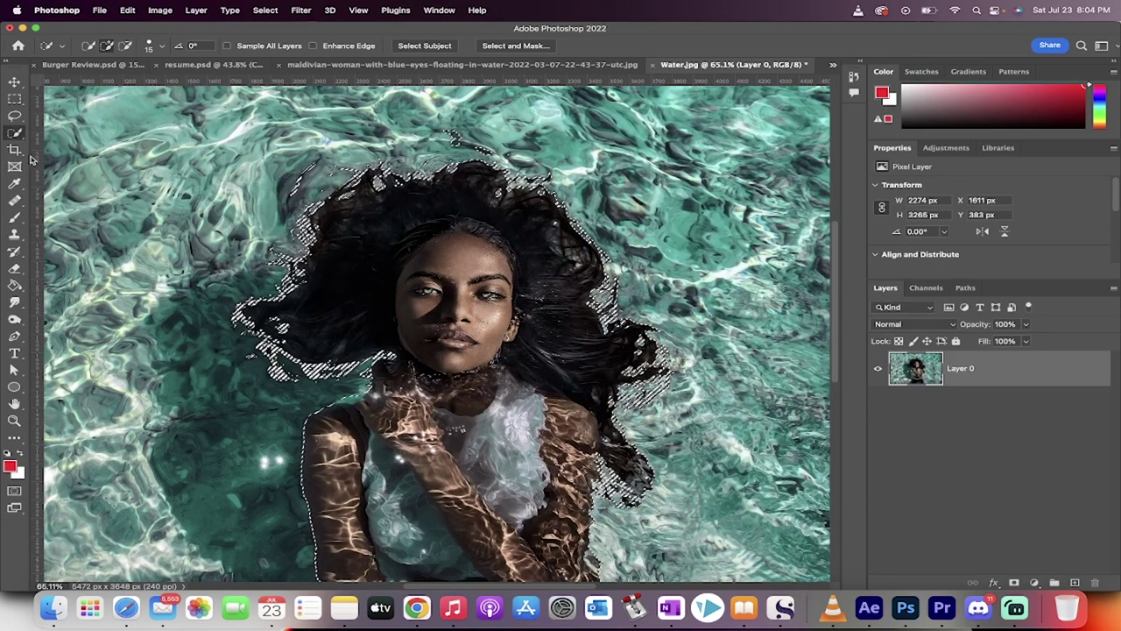
With the Quick Selection Tool, refine the selection along the woman's hair, arms and body
right_click(13, 135)
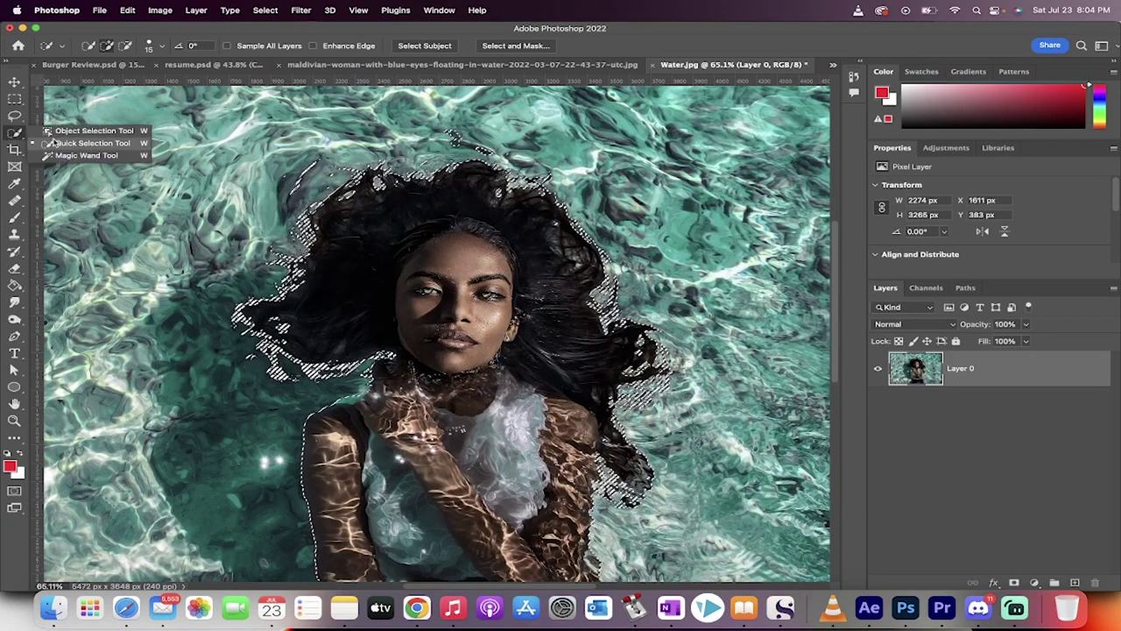
click(87, 143)
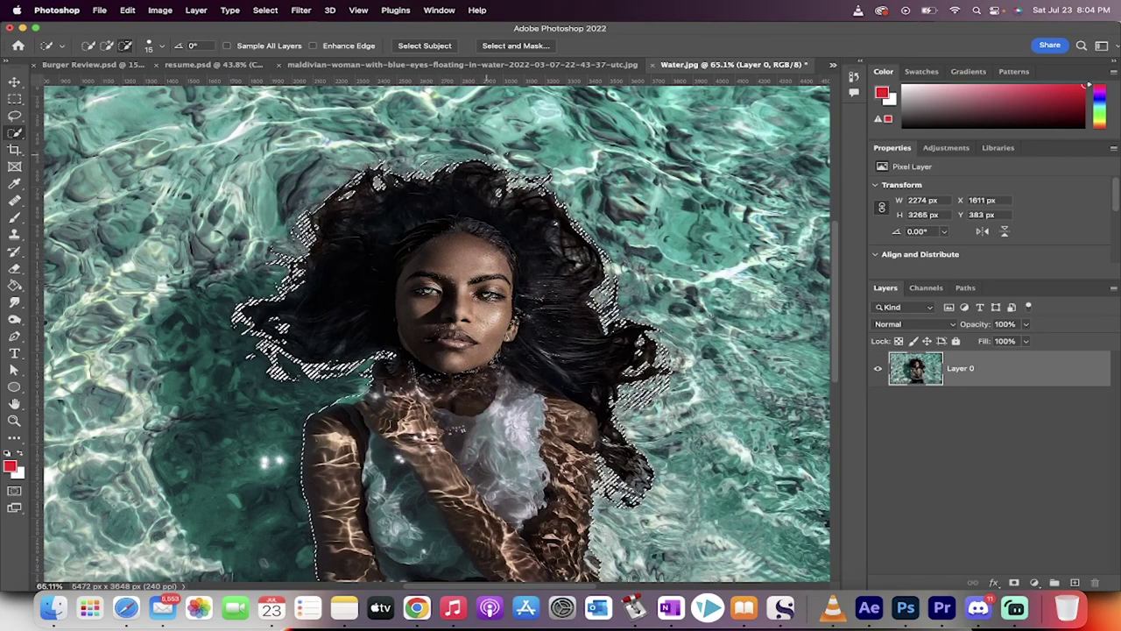
scroll(438, 333, down, 5)
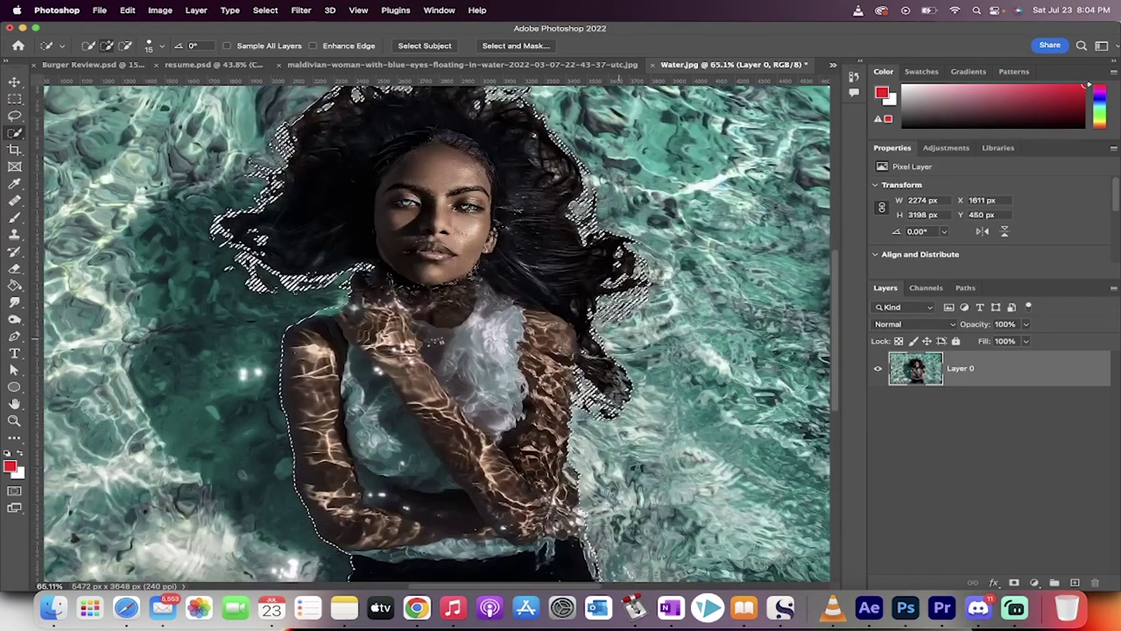
scroll(619, 79, down, 5)
scroll(605, 79, up, 5)
scroll(578, 78, down, 2)
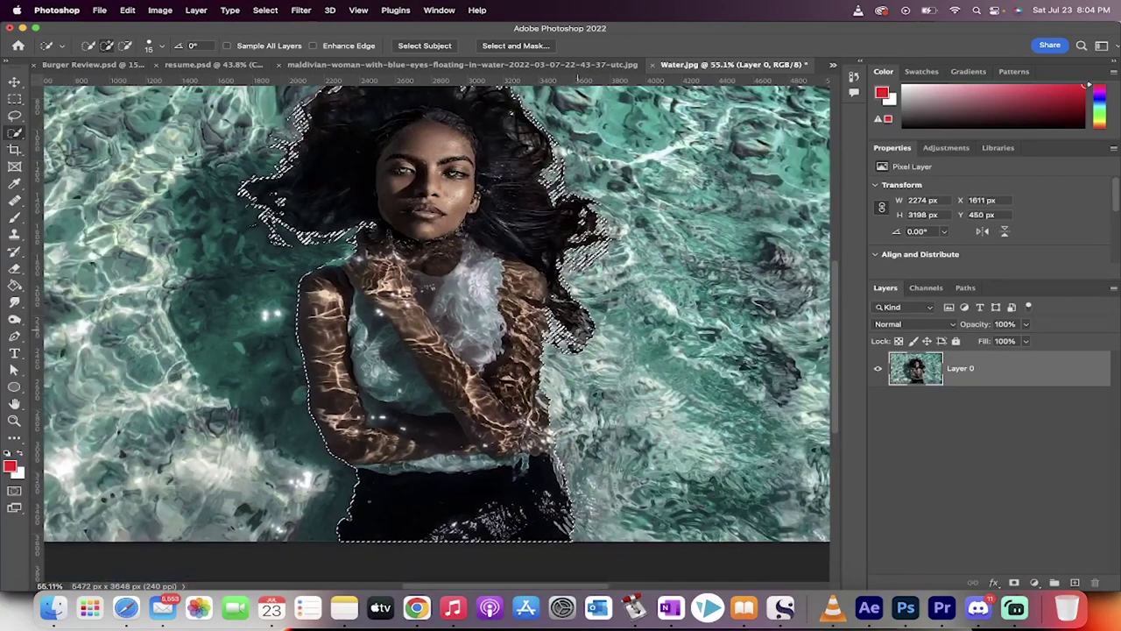
scroll(577, 79, up, 2)
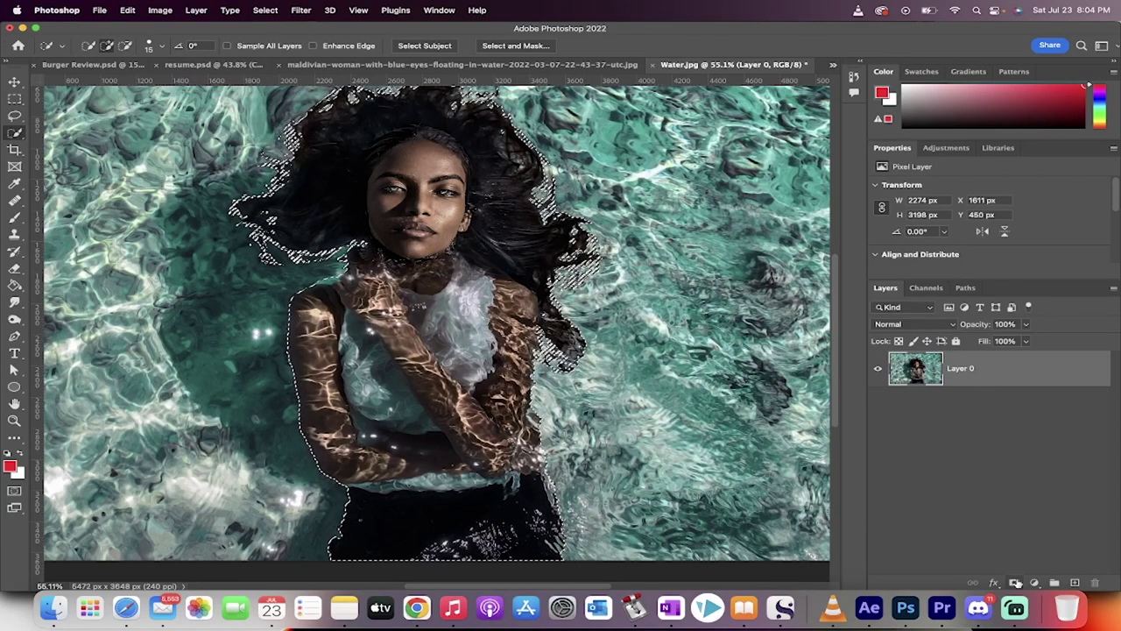
Add a layer mask to Layer 0 so only the woman shows, and fit the image on screen
click(1017, 582)
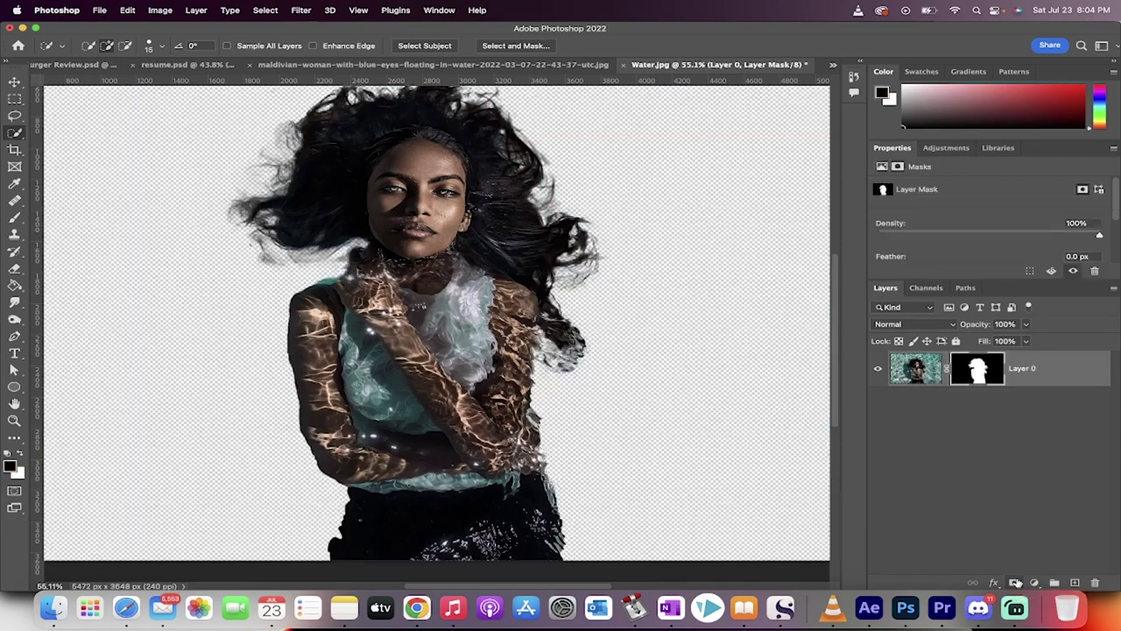
key(super+0)
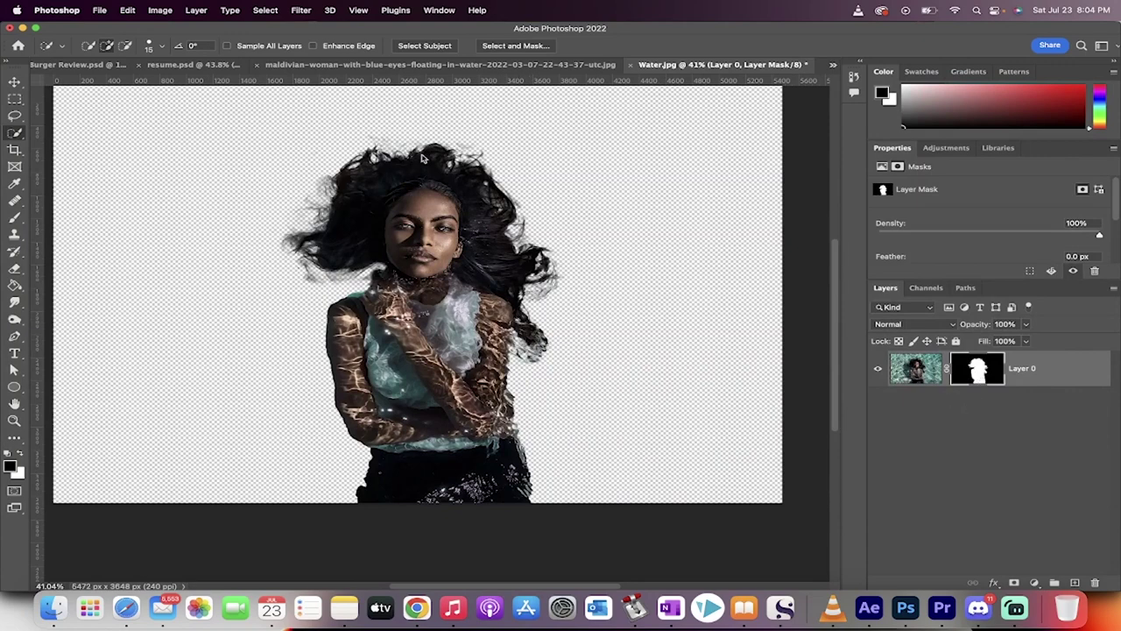
click(99, 10)
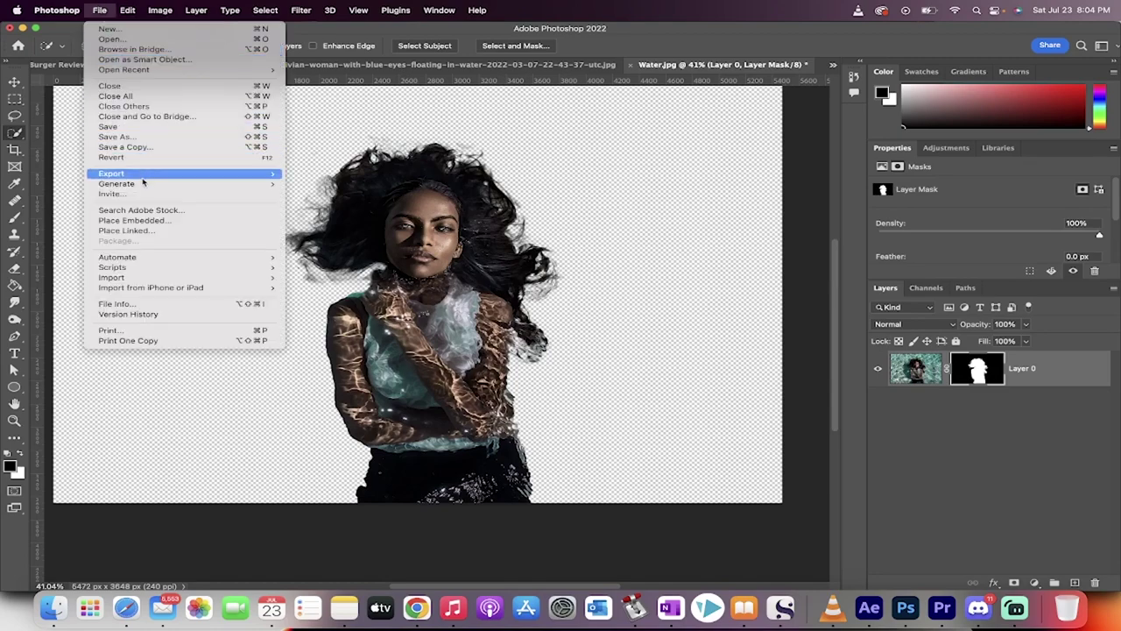
Export the cutout as a PNG named waterwings into Pictures, then zoom out
mouse_move(142, 175)
click(347, 181)
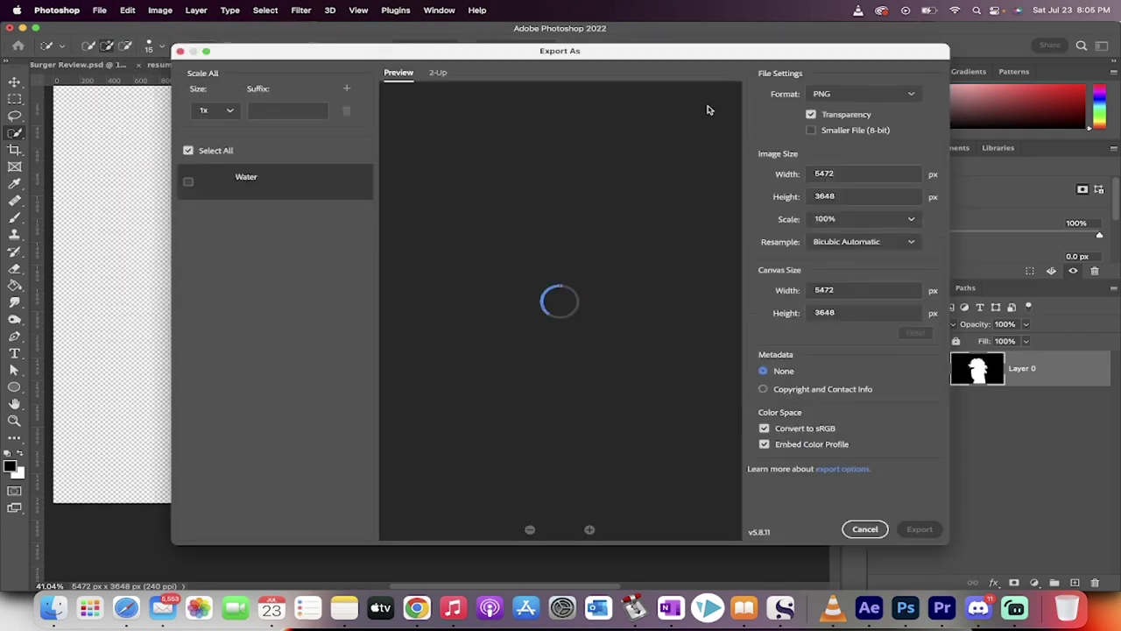
click(885, 96)
click(850, 99)
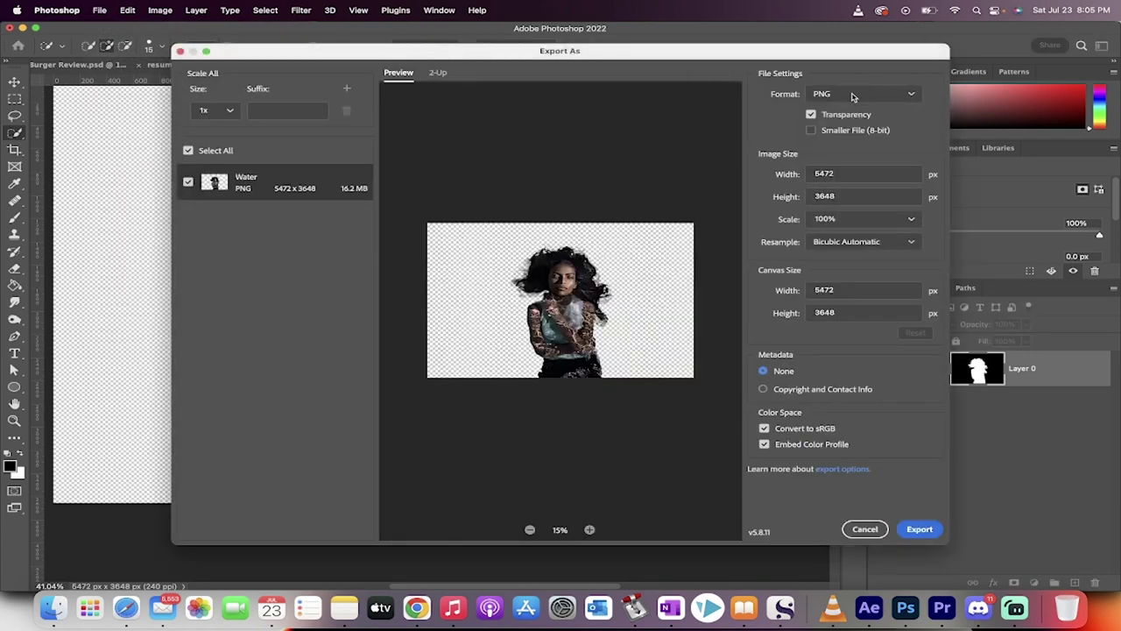
click(919, 530)
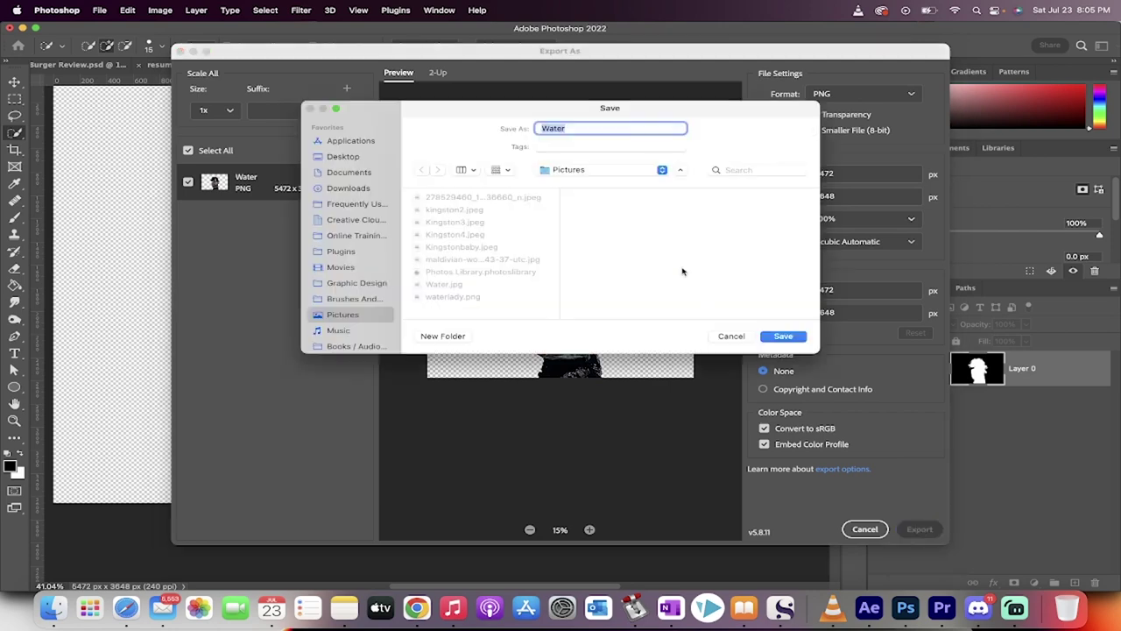
text(W)
click(785, 336)
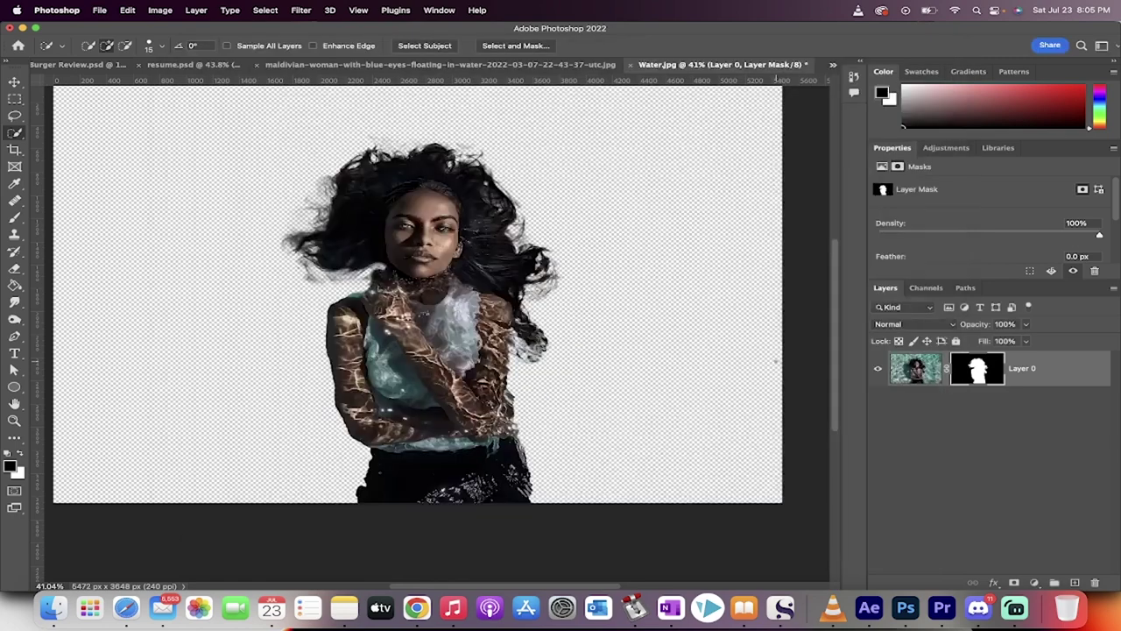
key(super+minus)
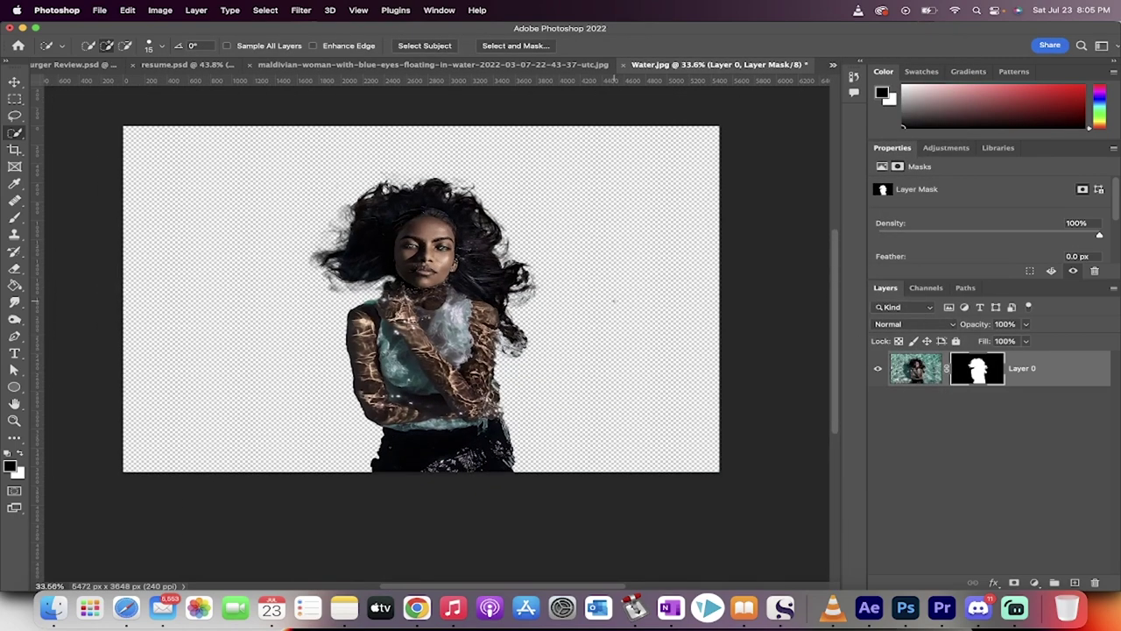
Delete the Water composition, Water.jpg and waterlady.png from the After Effects project
click(867, 608)
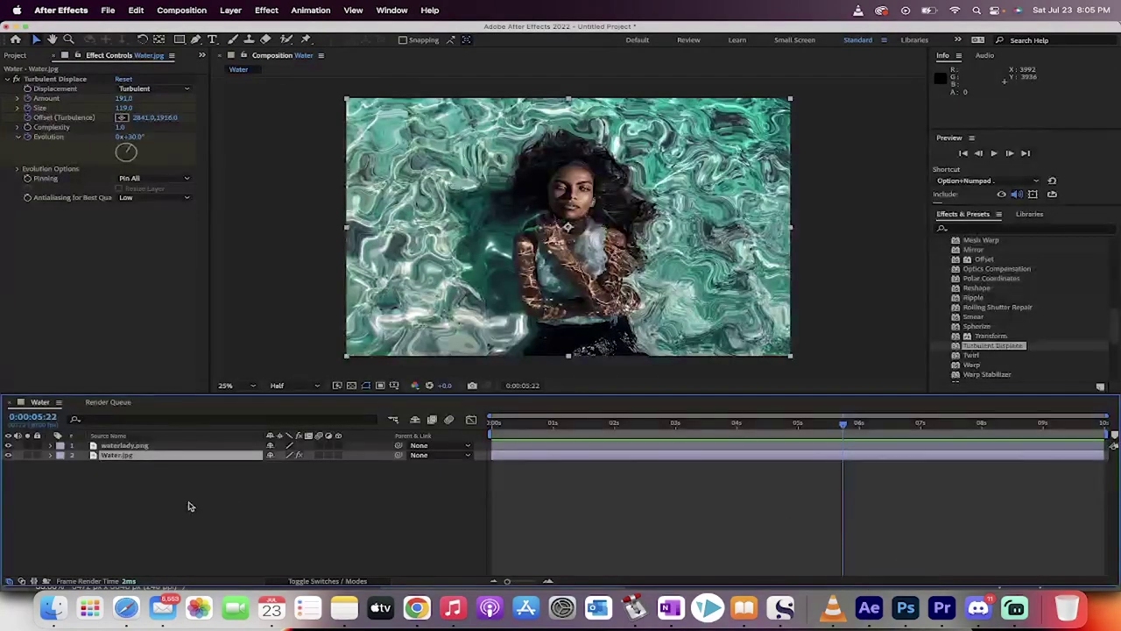
click(19, 55)
drag(74, 188, 36, 158)
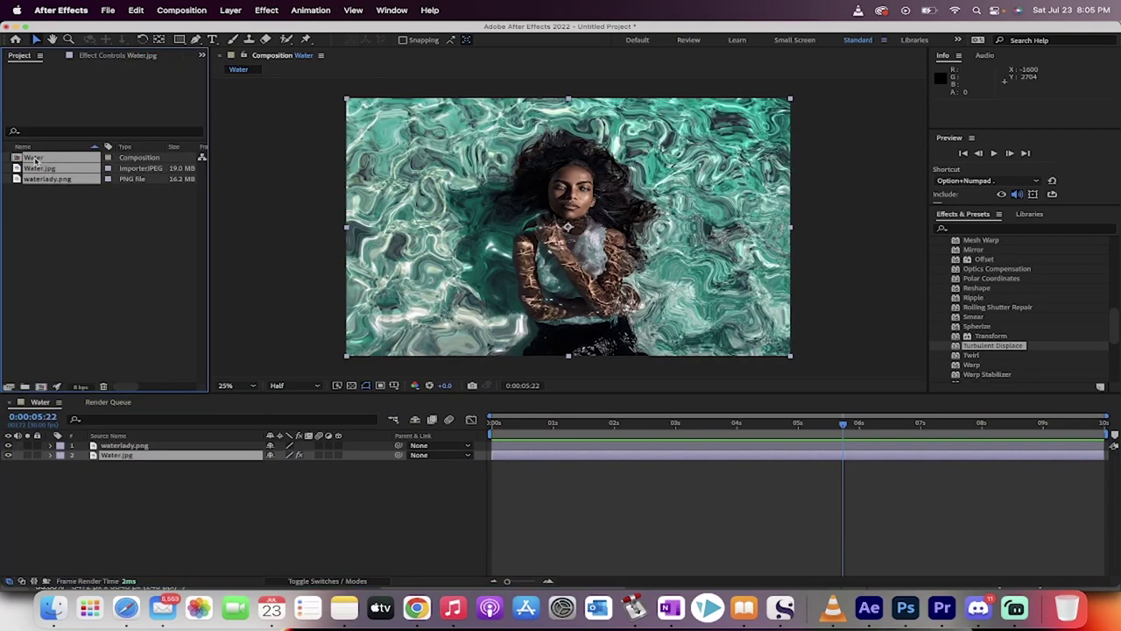
key(Delete)
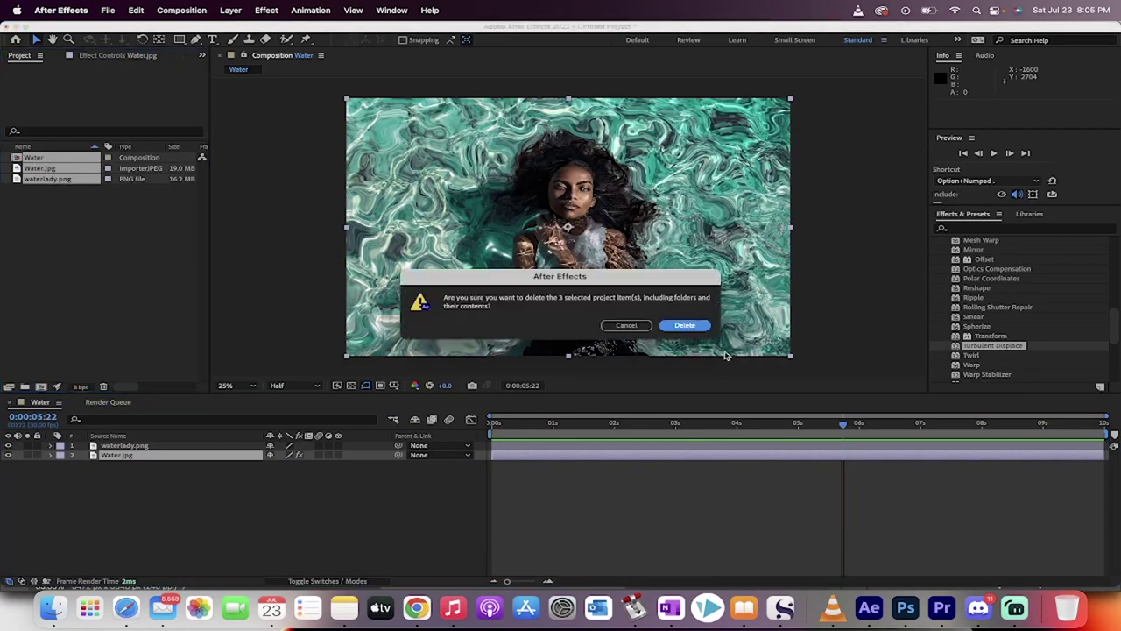
click(684, 326)
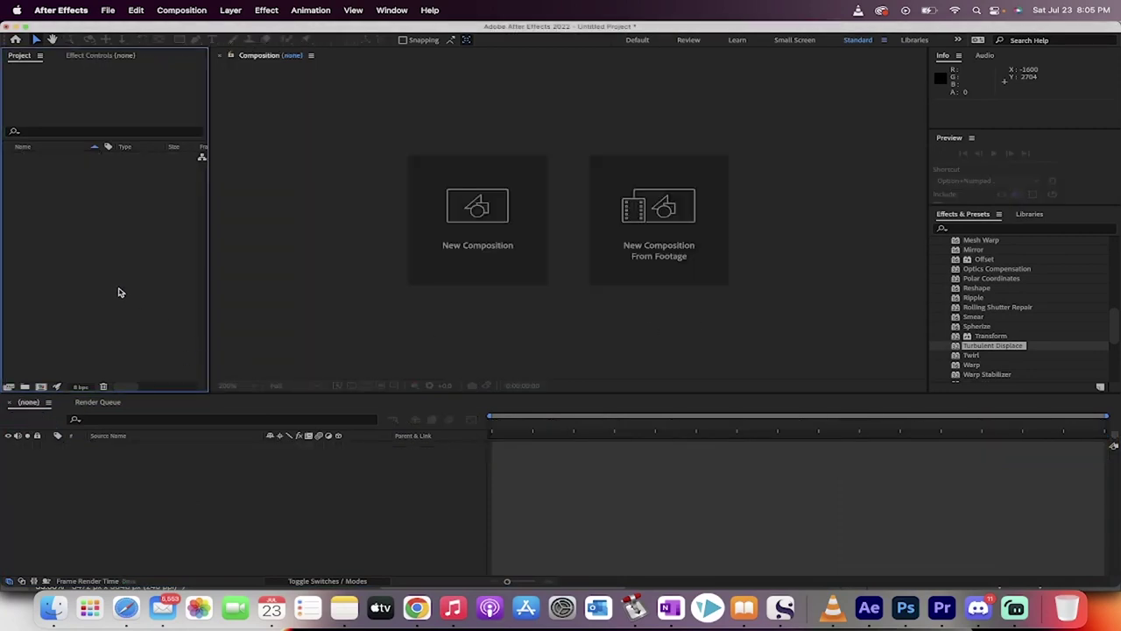
Drag Water.jpg from Finder's Pictures folder into the After Effects Project panel
click(53, 608)
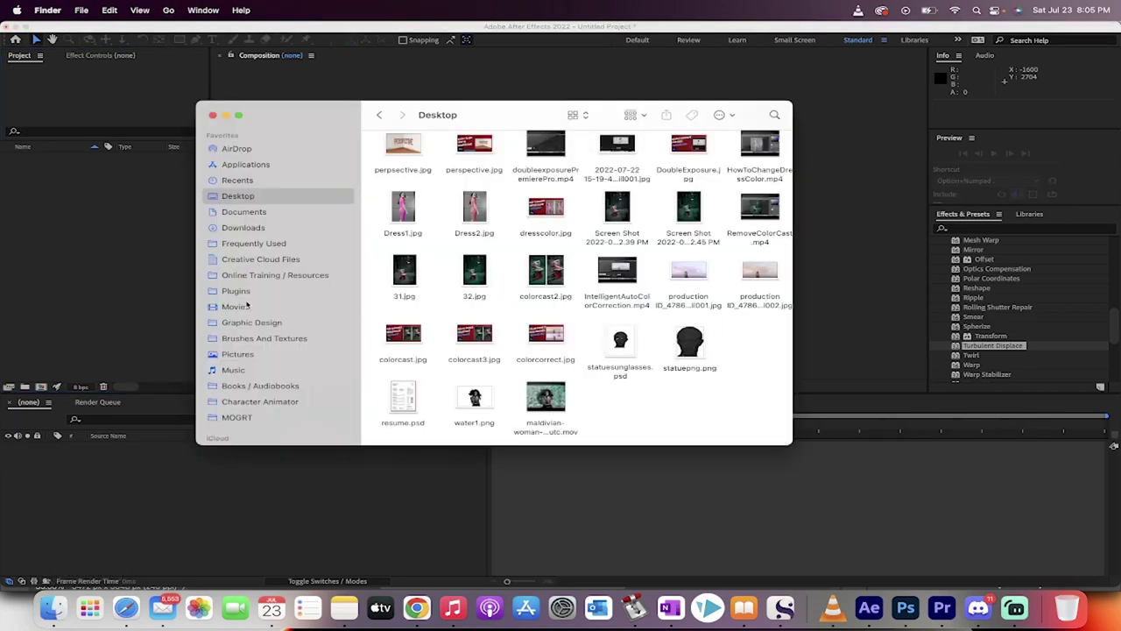
click(241, 354)
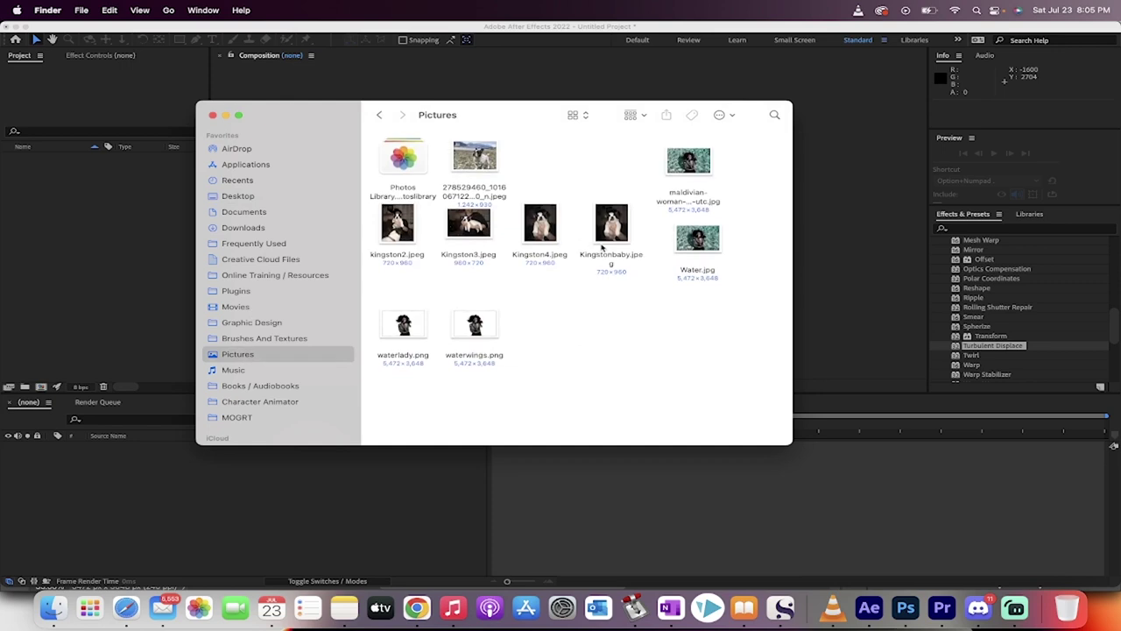
click(698, 243)
drag(698, 244, 55, 238)
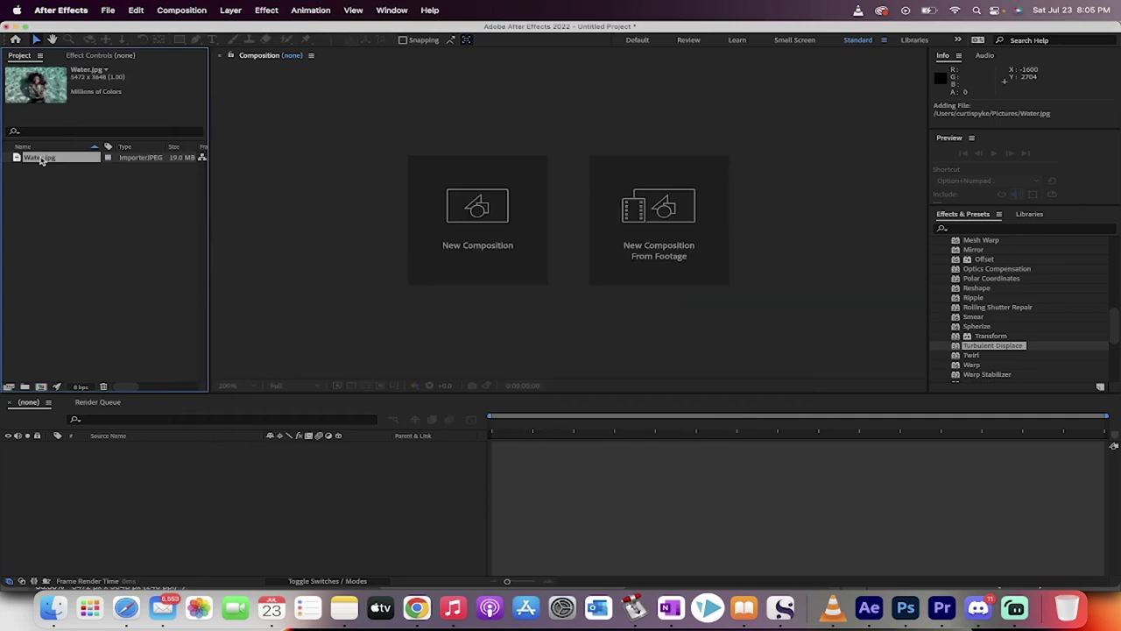
Create a Water composition from Water.jpg and import waterwings.png from Pictures
drag(40, 160, 469, 243)
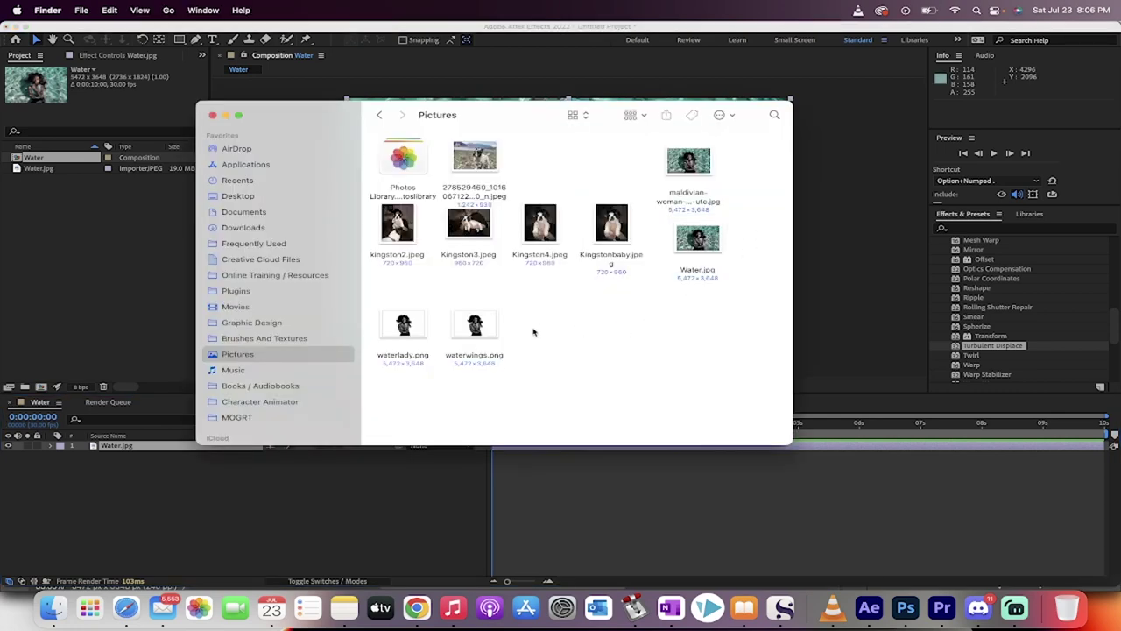
click(489, 323)
drag(474, 325, 61, 220)
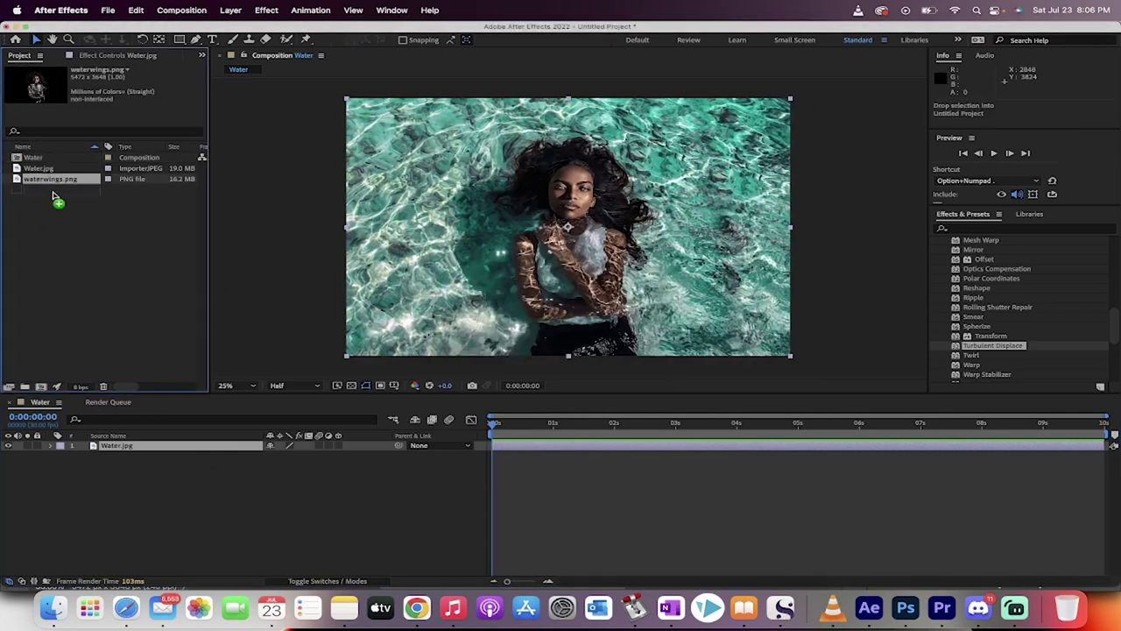
Place waterwings.png as layer 1 above Water.jpg, toggling the background off and on to check it
drag(67, 185, 144, 446)
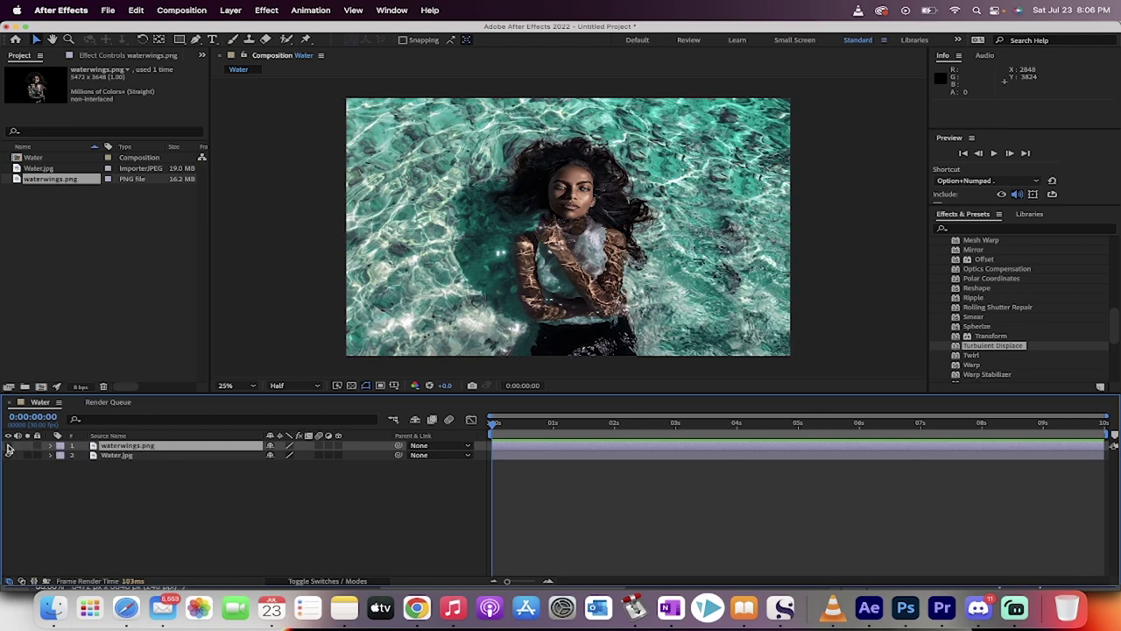
click(117, 455)
click(121, 447)
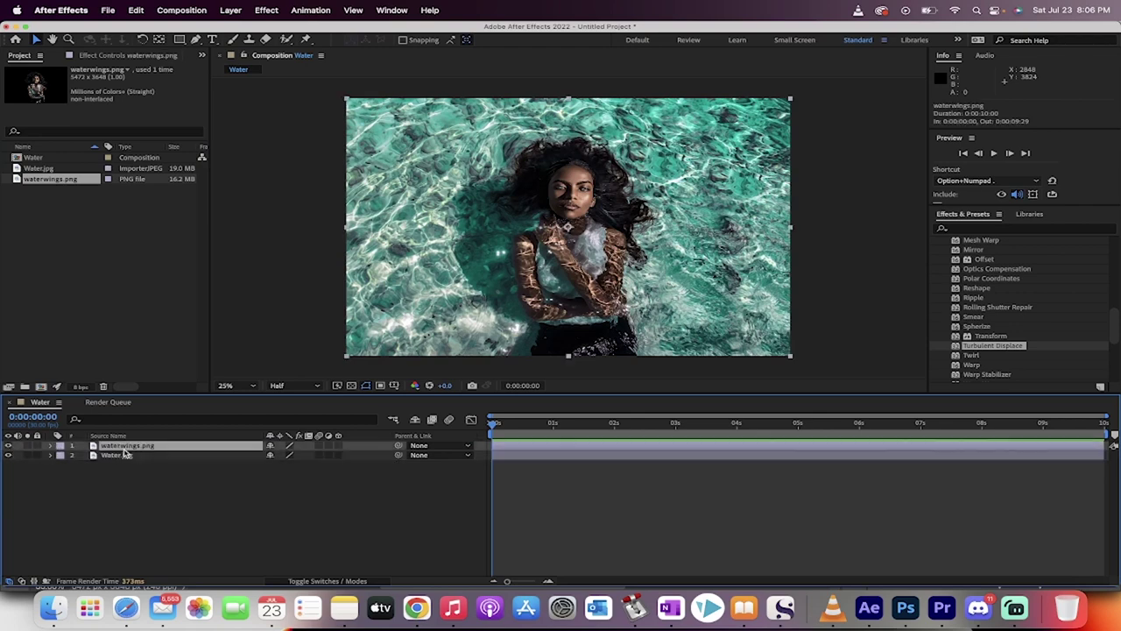
click(123, 455)
click(9, 455)
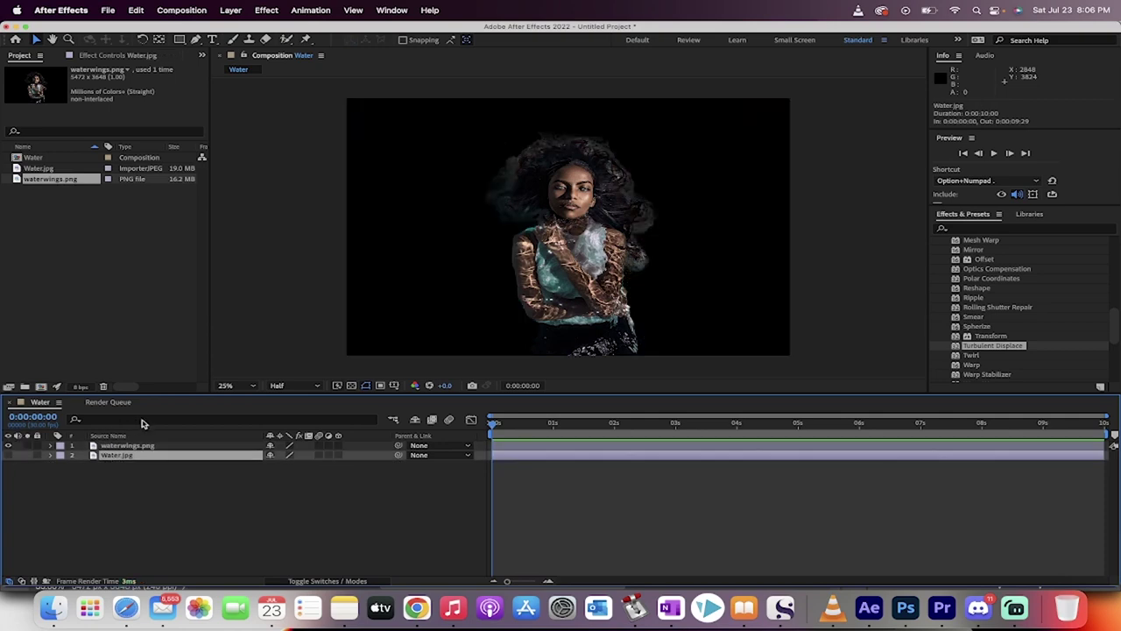
click(9, 456)
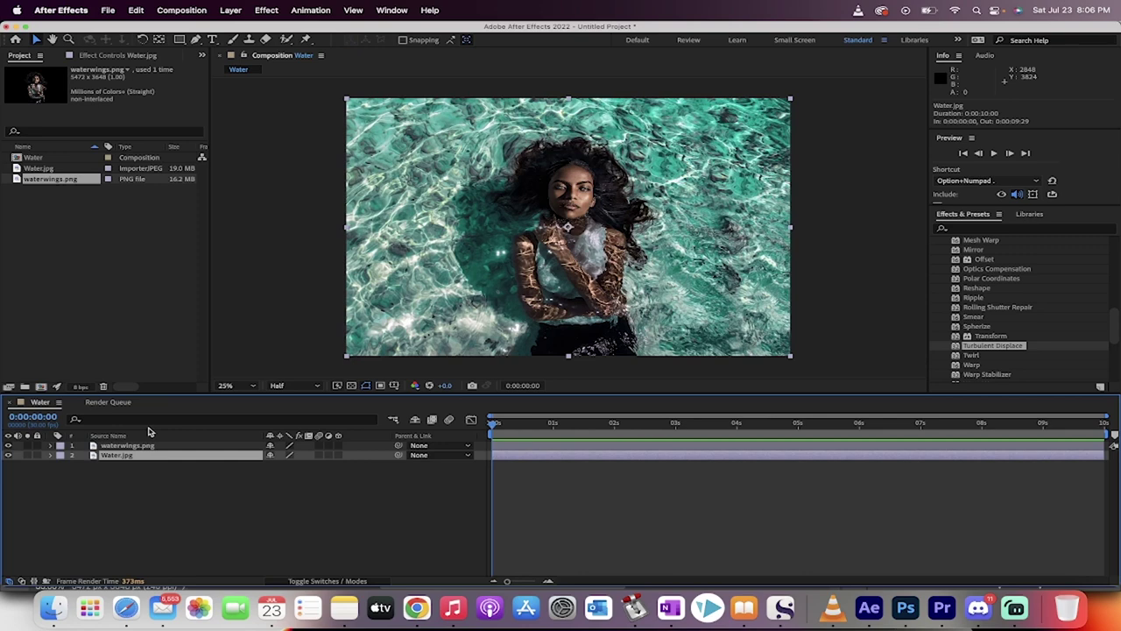
drag(502, 425, 518, 425)
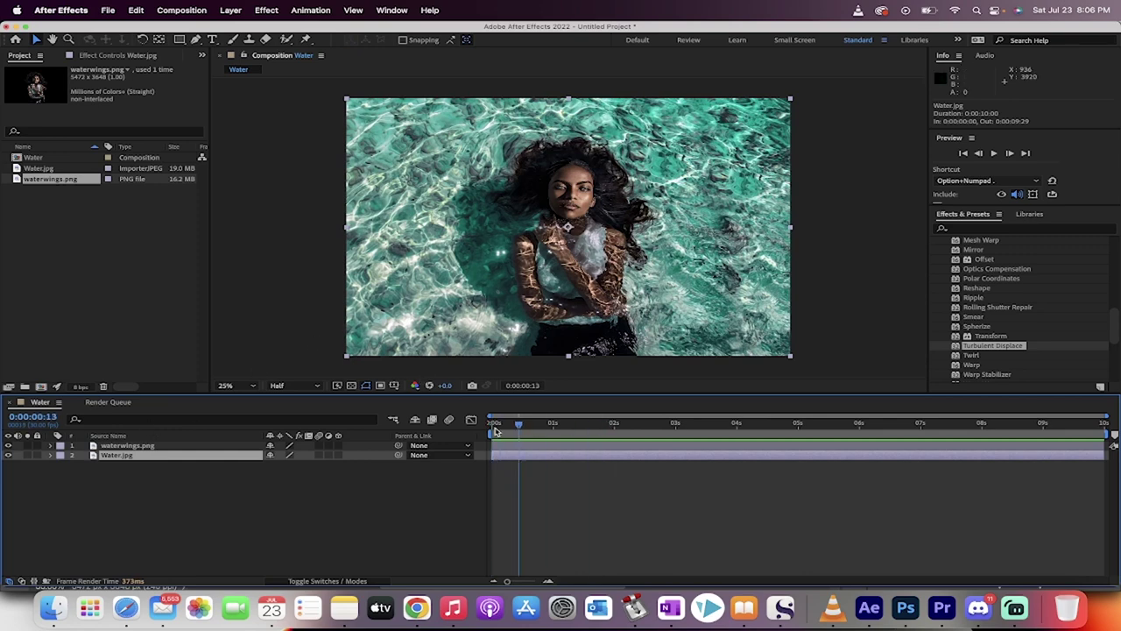
click(496, 430)
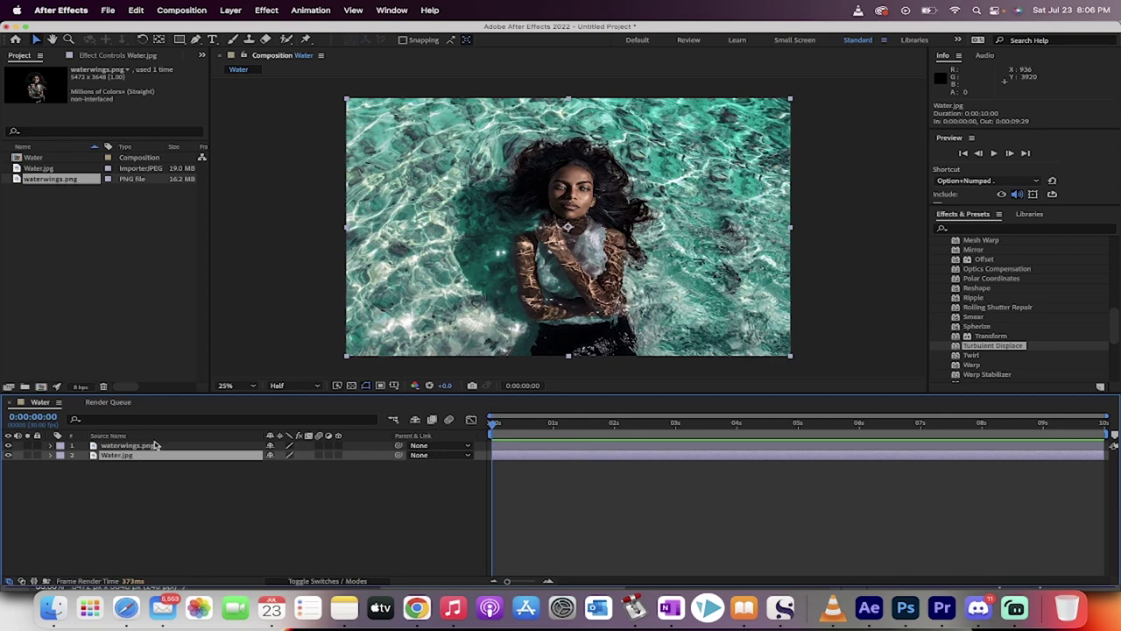
Search 'turb' in Effects & Presets and apply Turbulent Displace to the Water.jpg layer
click(973, 229)
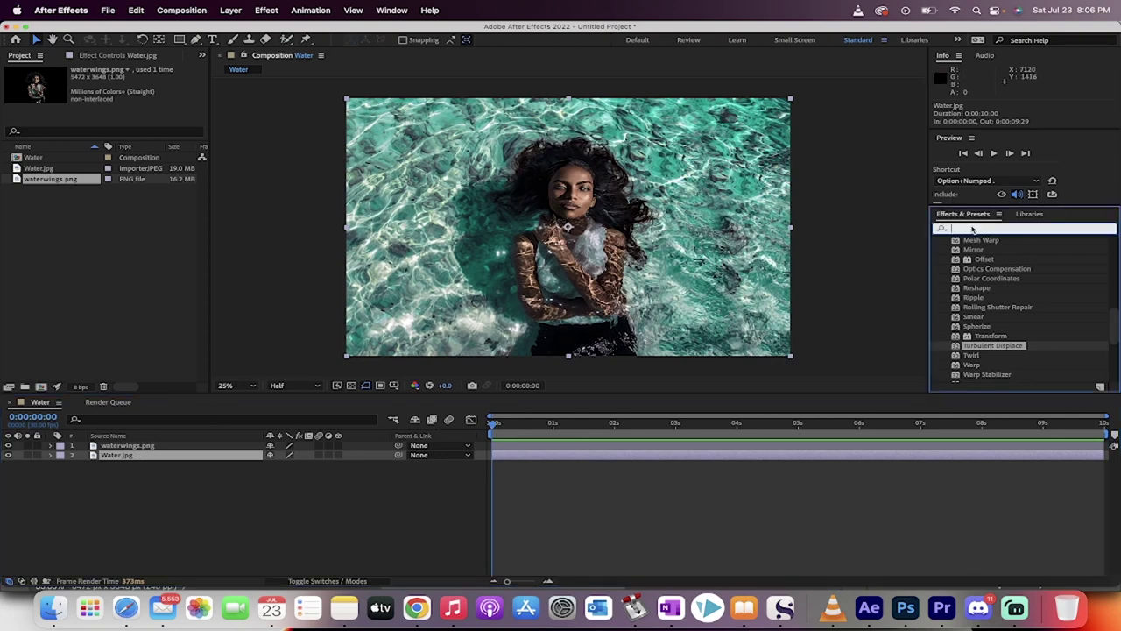
click(996, 347)
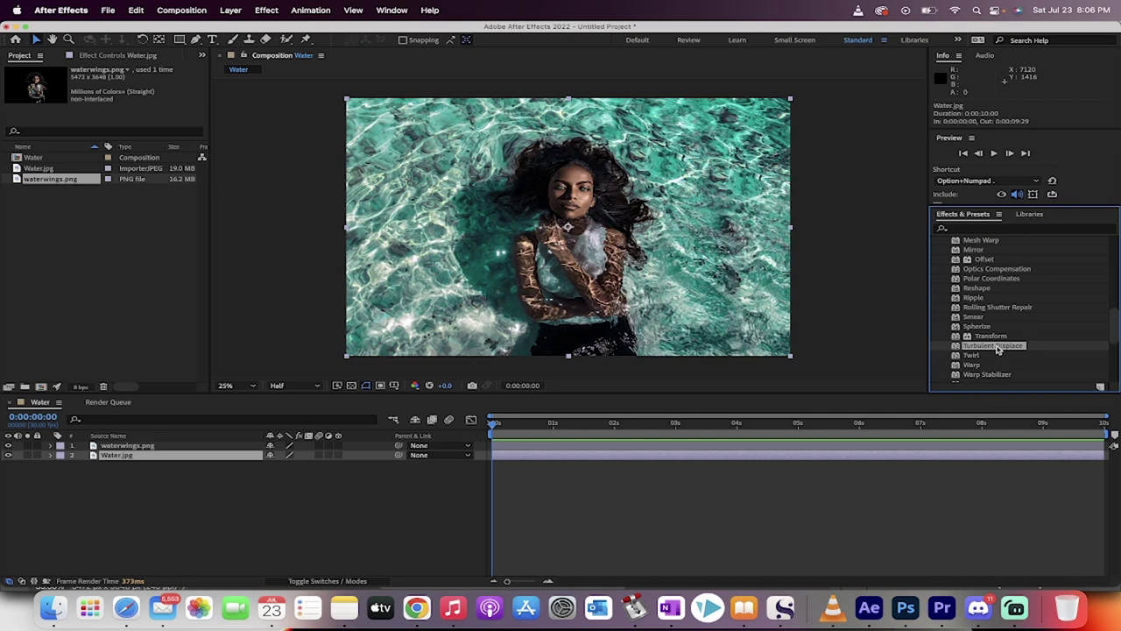
click(973, 228)
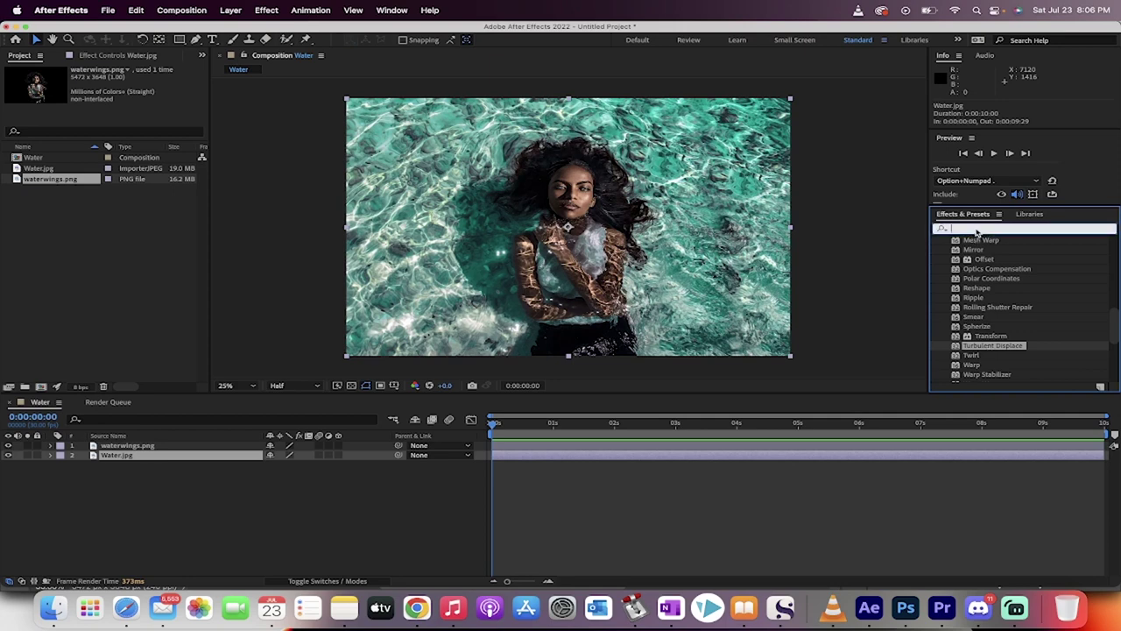
text(turb)
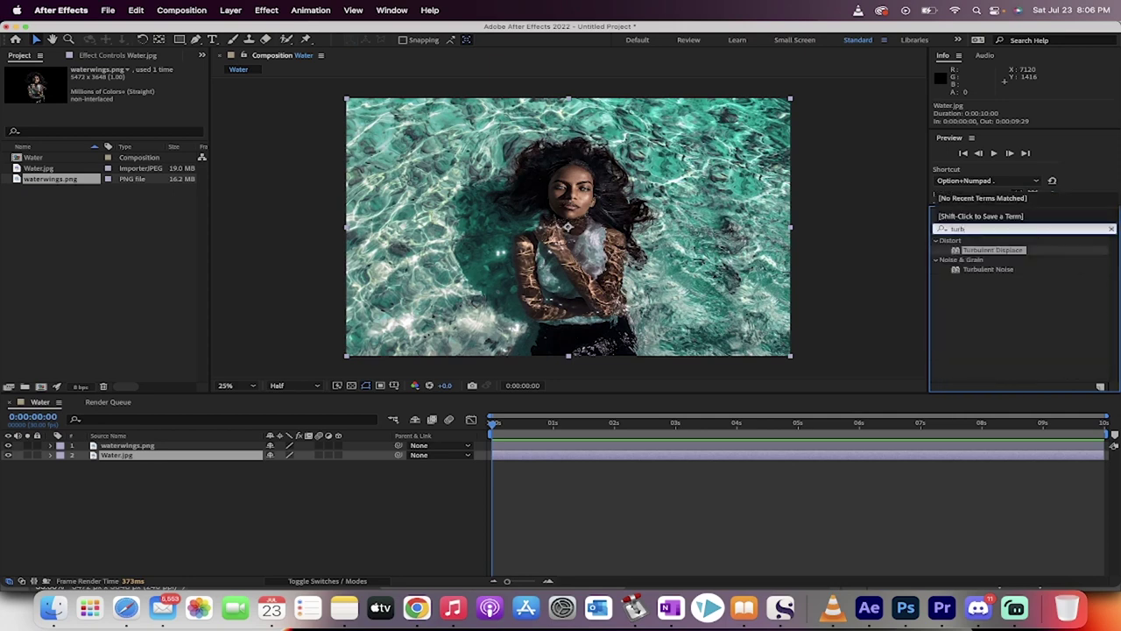
drag(1009, 248, 136, 456)
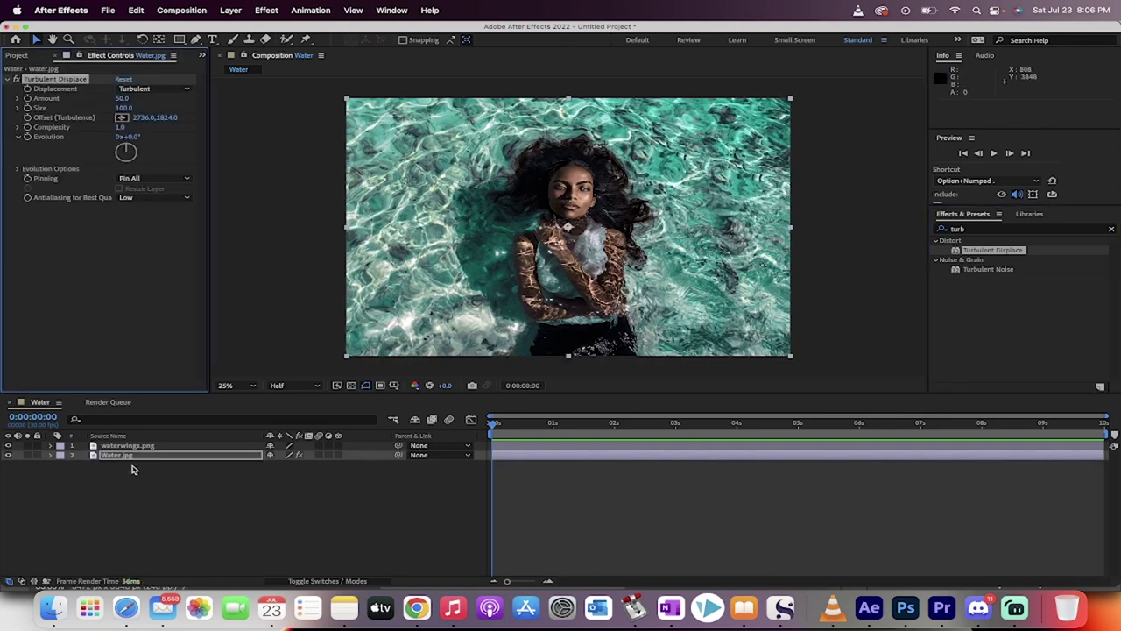
Hide waterwings.png and display Water.jpg's Turbulent Displace settings (Amount 50, Size 100, Evolution 0°)
click(111, 447)
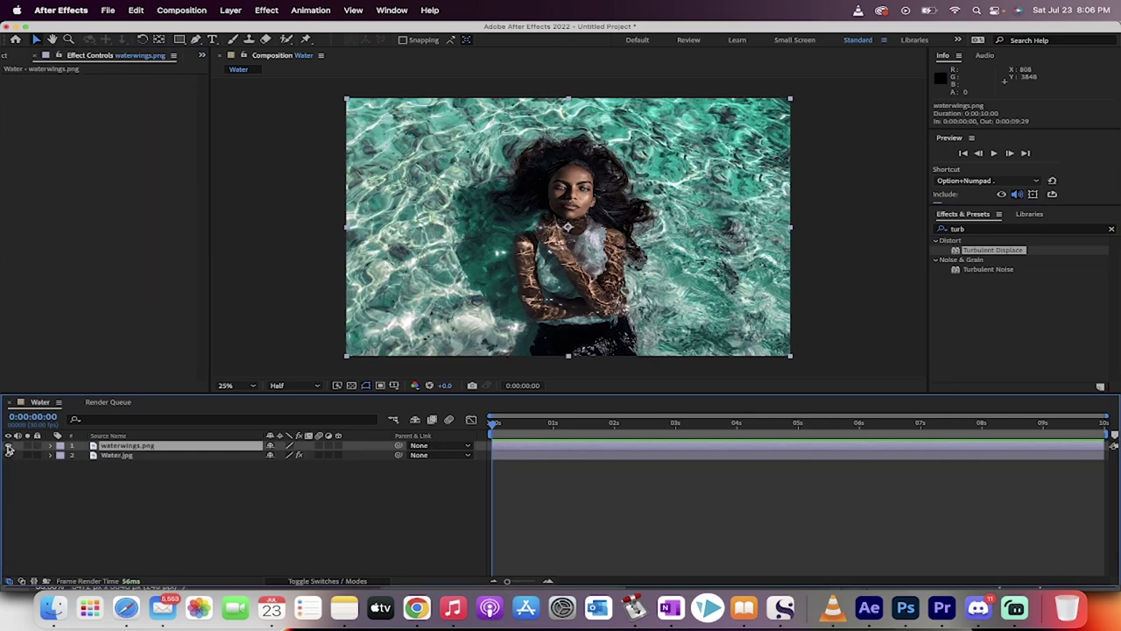
click(8, 446)
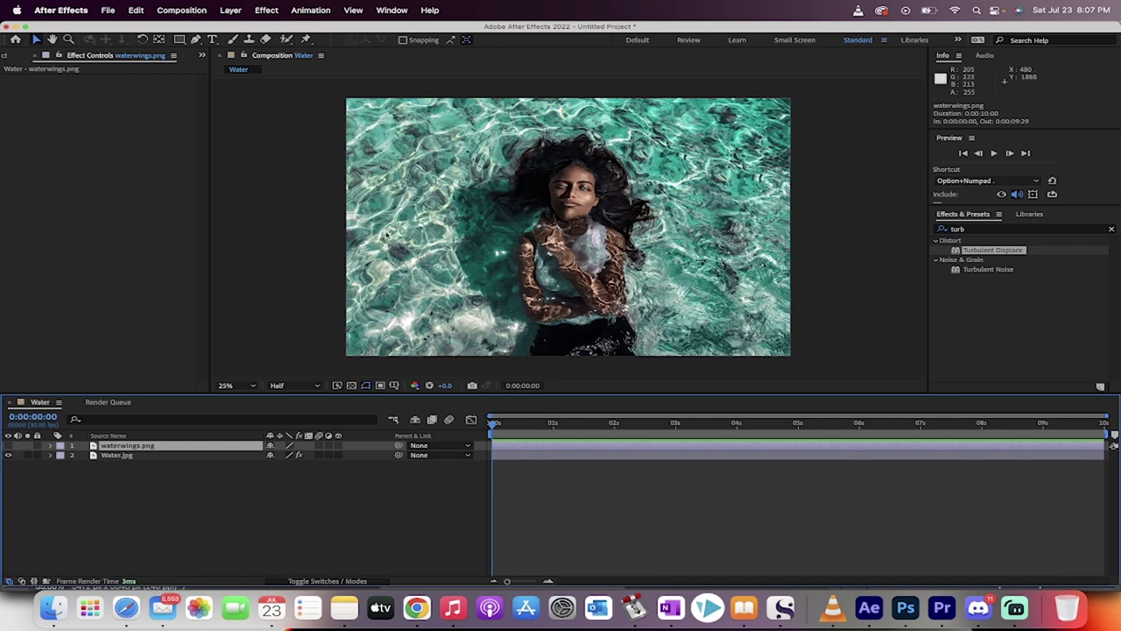
click(132, 457)
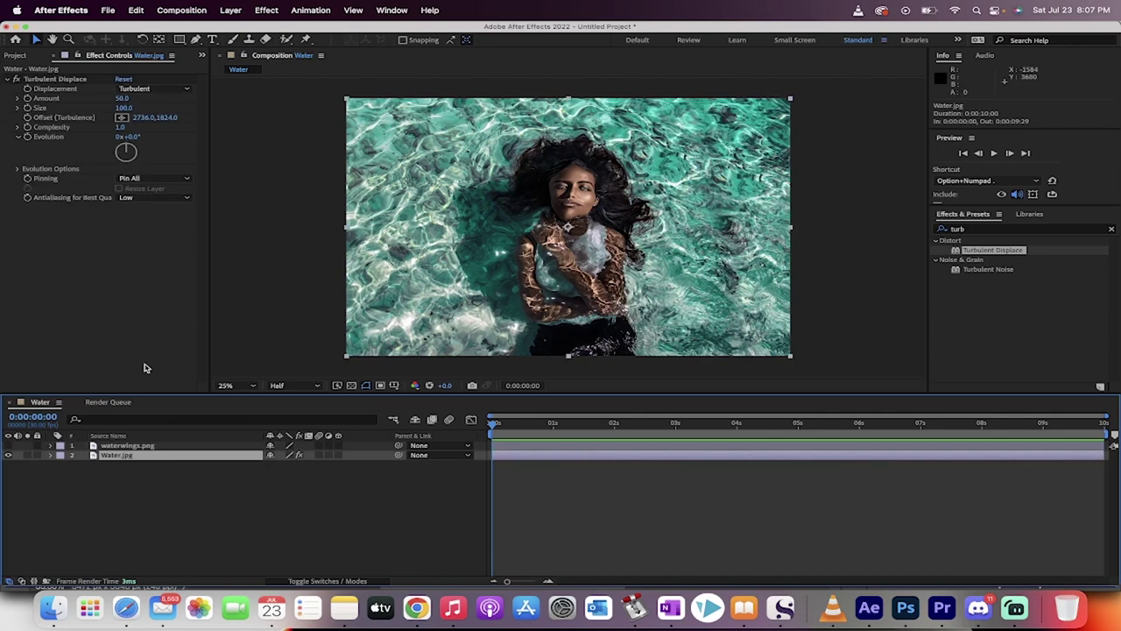
click(63, 81)
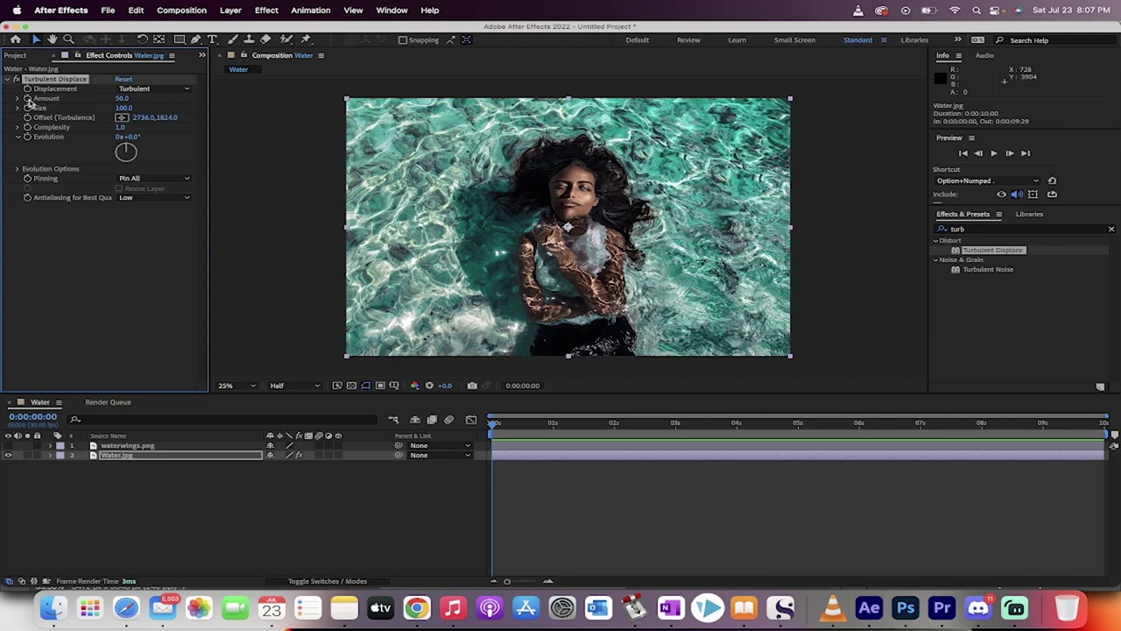
Set starting keyframes on Turbulent Displace's Amount, Size and Evolution
click(508, 427)
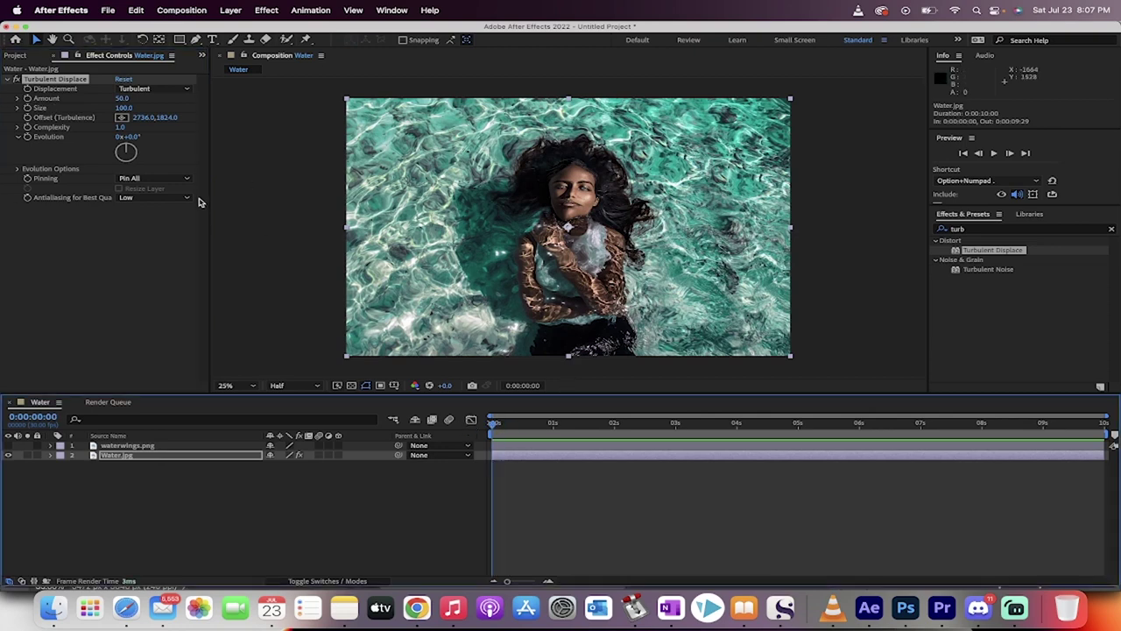
click(27, 99)
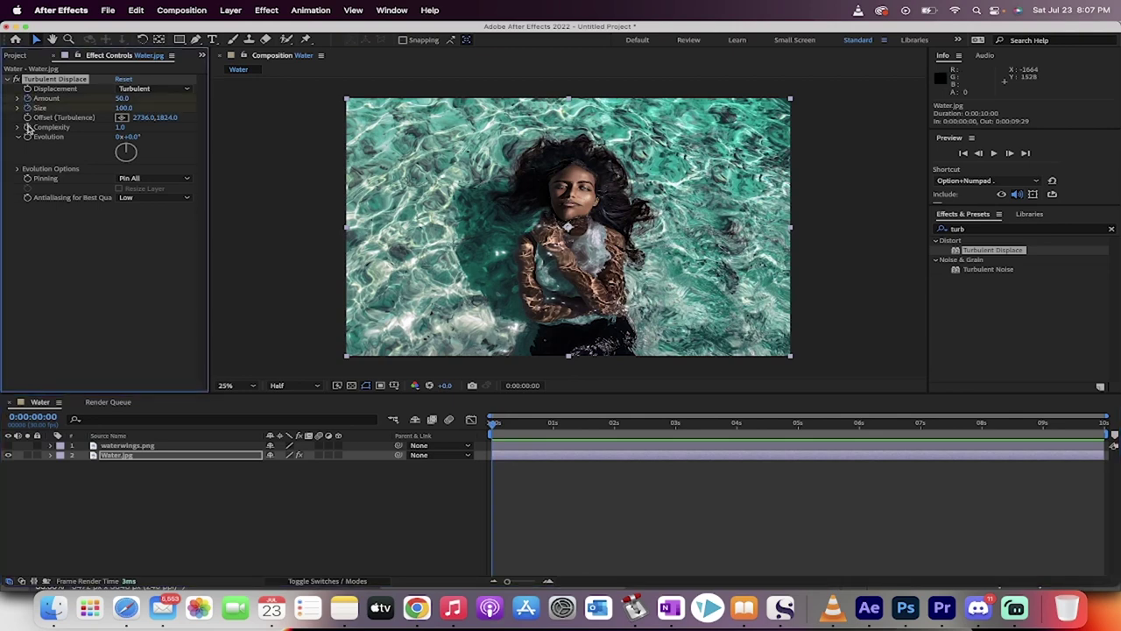
click(27, 137)
At 0:00:03:00, raise the Turbulent Displace Amount to 150.0
click(496, 427)
drag(495, 427, 675, 427)
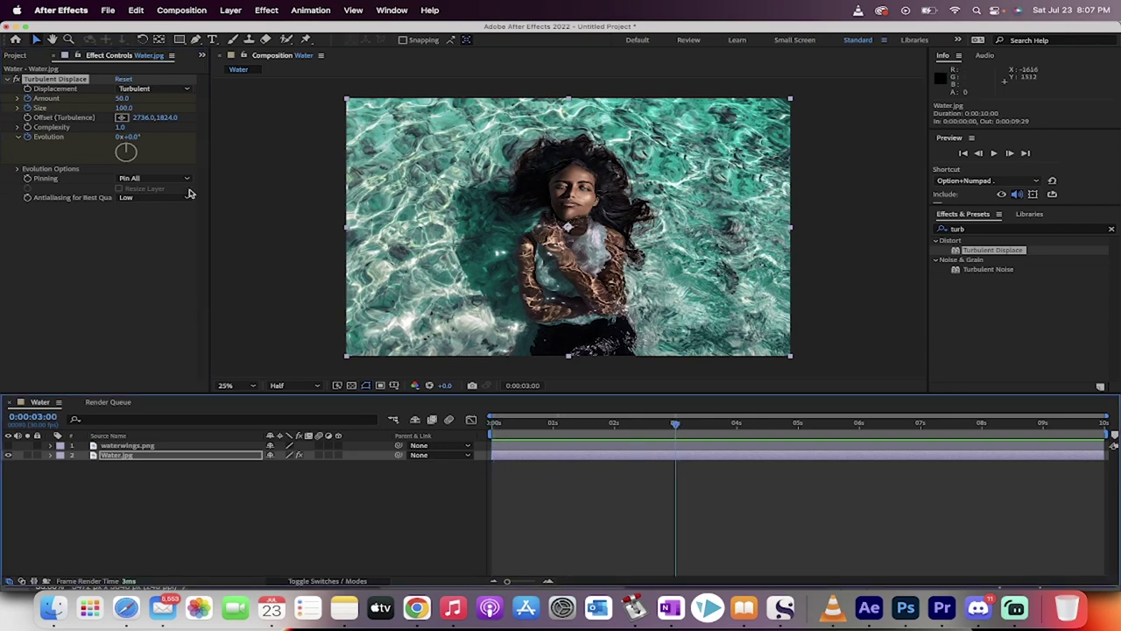
click(123, 99)
drag(123, 99, 181, 94)
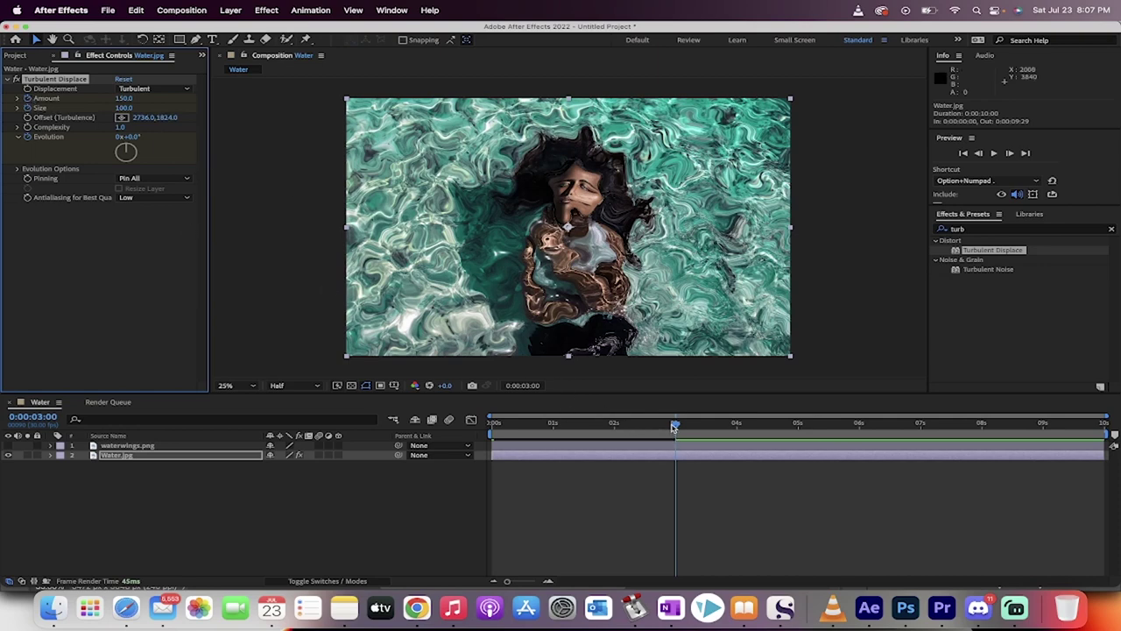
click(158, 459)
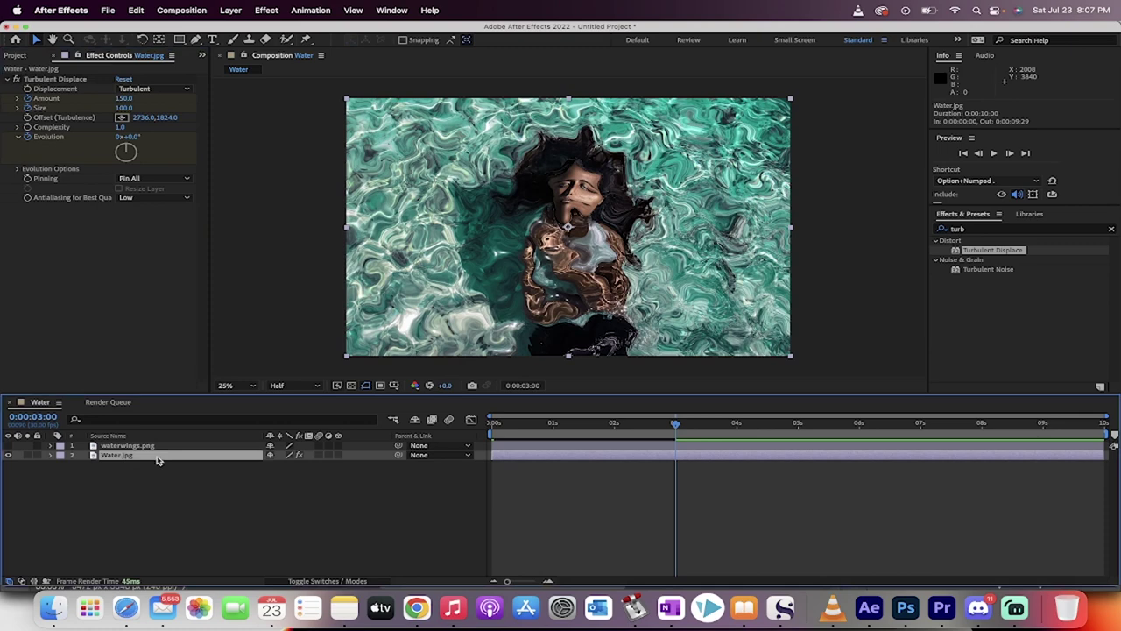
Reveal Water.jpg's keyframed properties with U and scrub from 3 seconds back to the start
key(u)
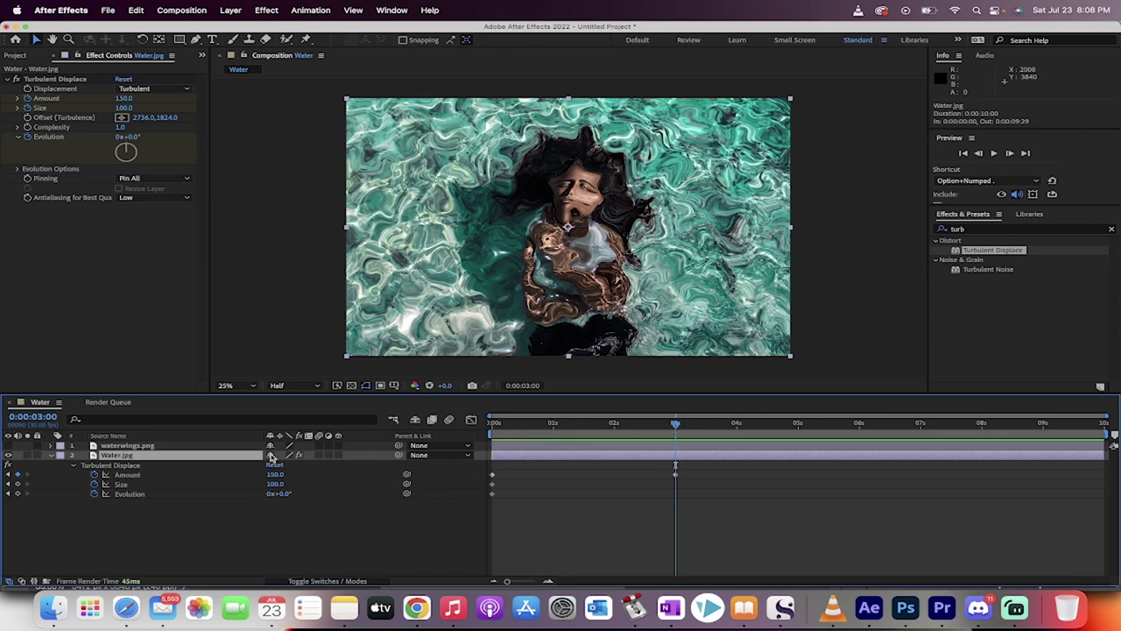
drag(677, 425, 464, 432)
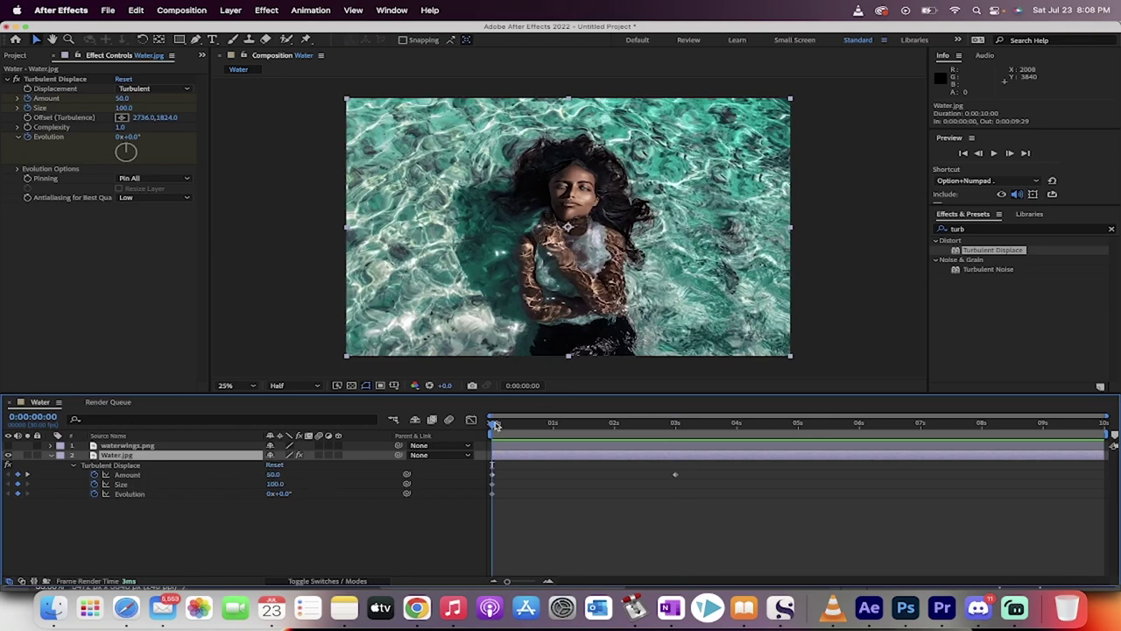
drag(496, 425, 471, 418)
At 3 seconds, increase Turbulent Displace Size to 116.0 and scrub back to preview
click(42, 107)
drag(648, 428, 674, 429)
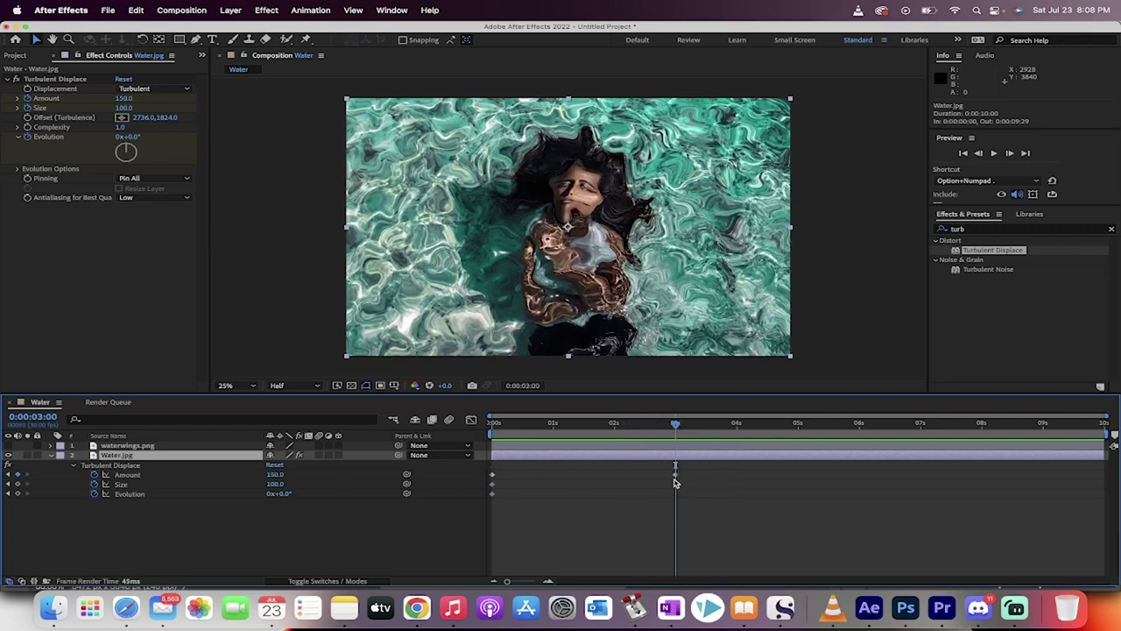
mouse_move(677, 478)
drag(121, 108, 129, 106)
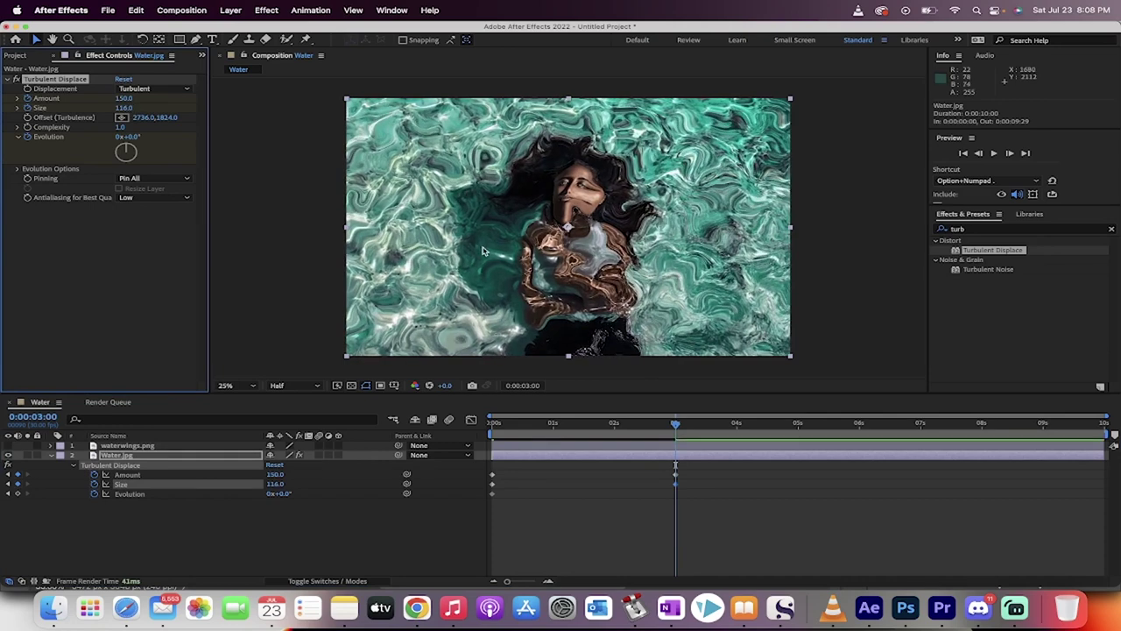
drag(675, 428, 493, 426)
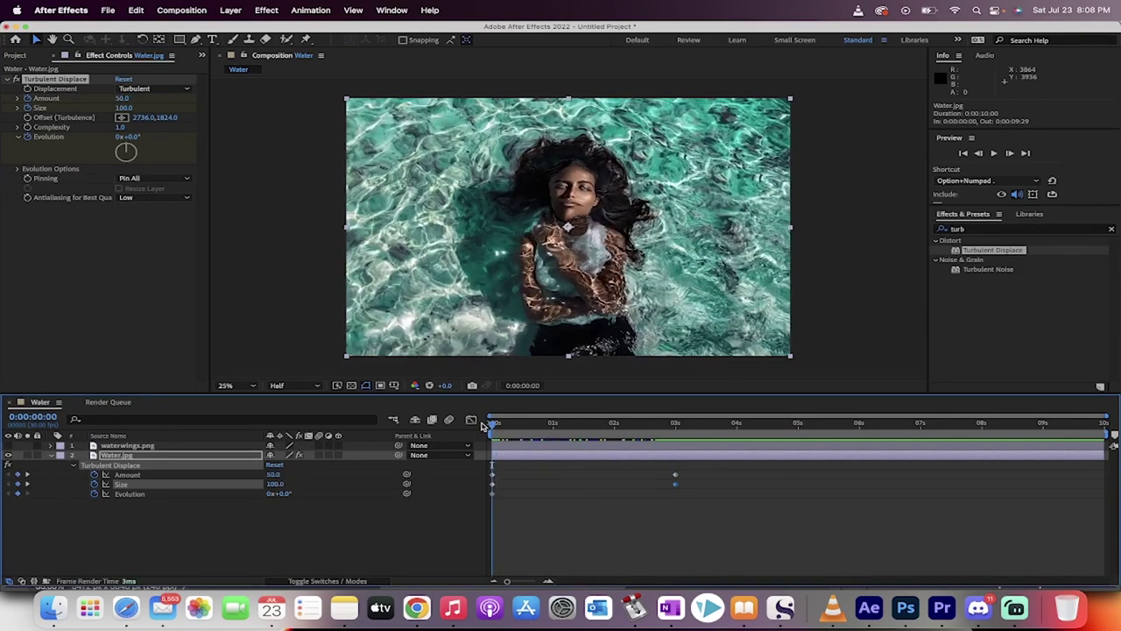
At 3 seconds, set Evolution to 0x+30.0°, then preview the water animation from the start
click(42, 143)
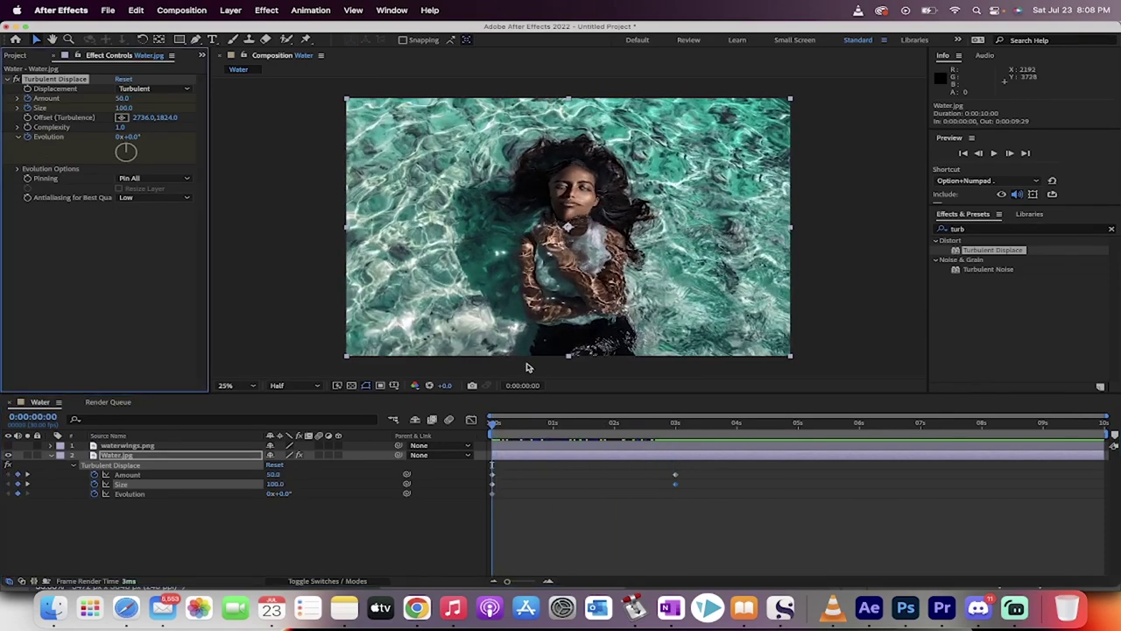
drag(639, 434, 676, 429)
drag(130, 138, 154, 138)
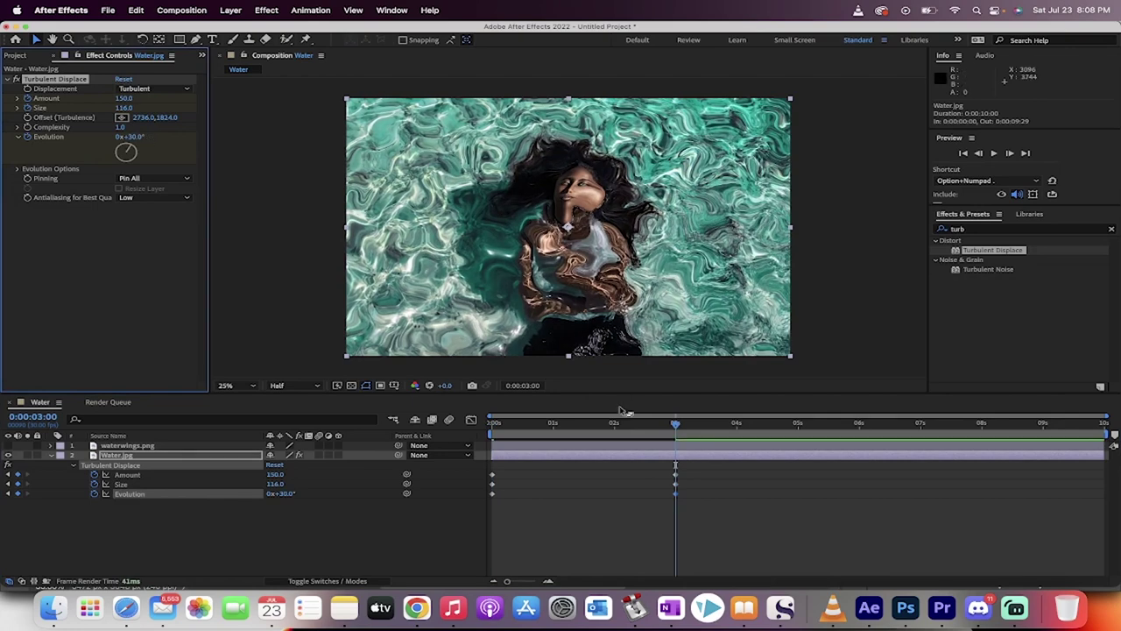
drag(678, 424, 378, 423)
key(space)
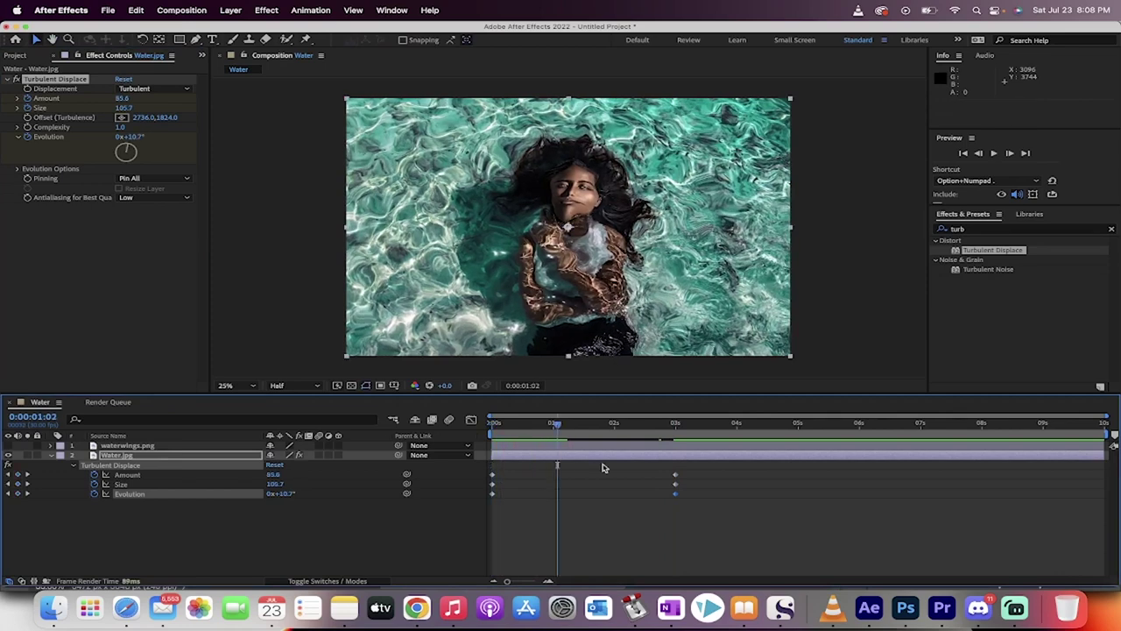
Show waterwings.png again, preview the woman over the churning water, and scrub to 3 seconds
key(space)
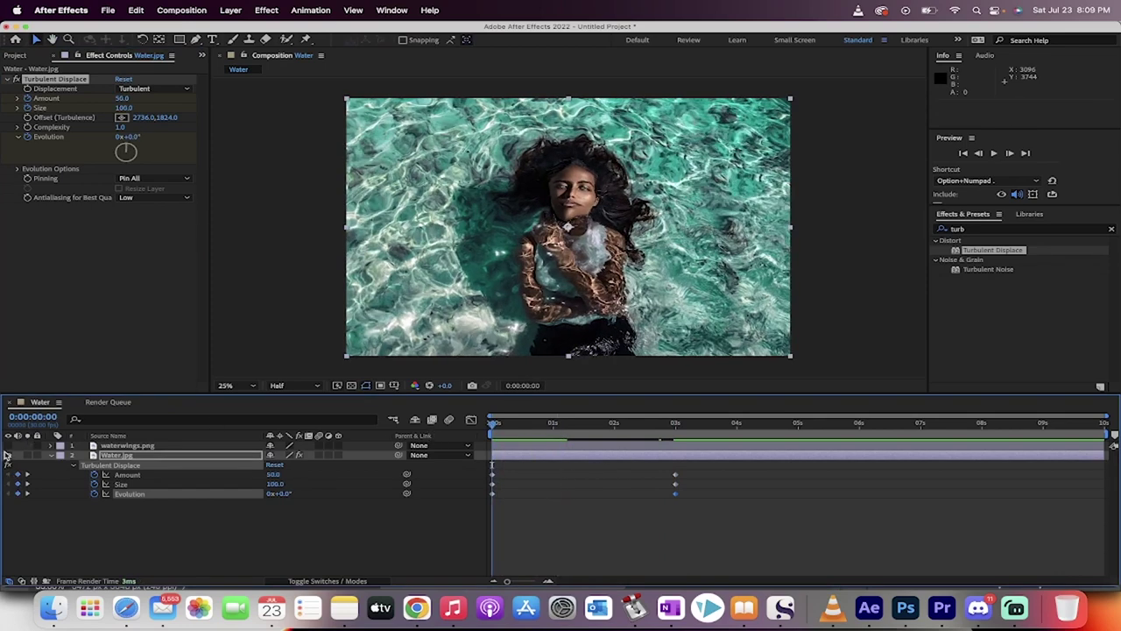
click(9, 445)
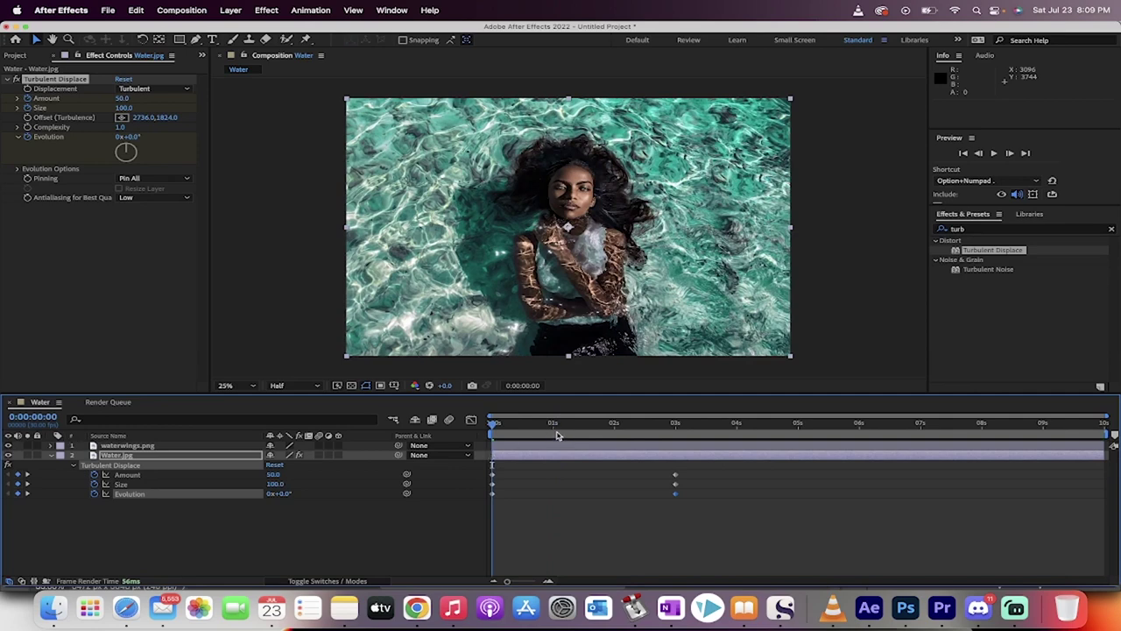
key(space)
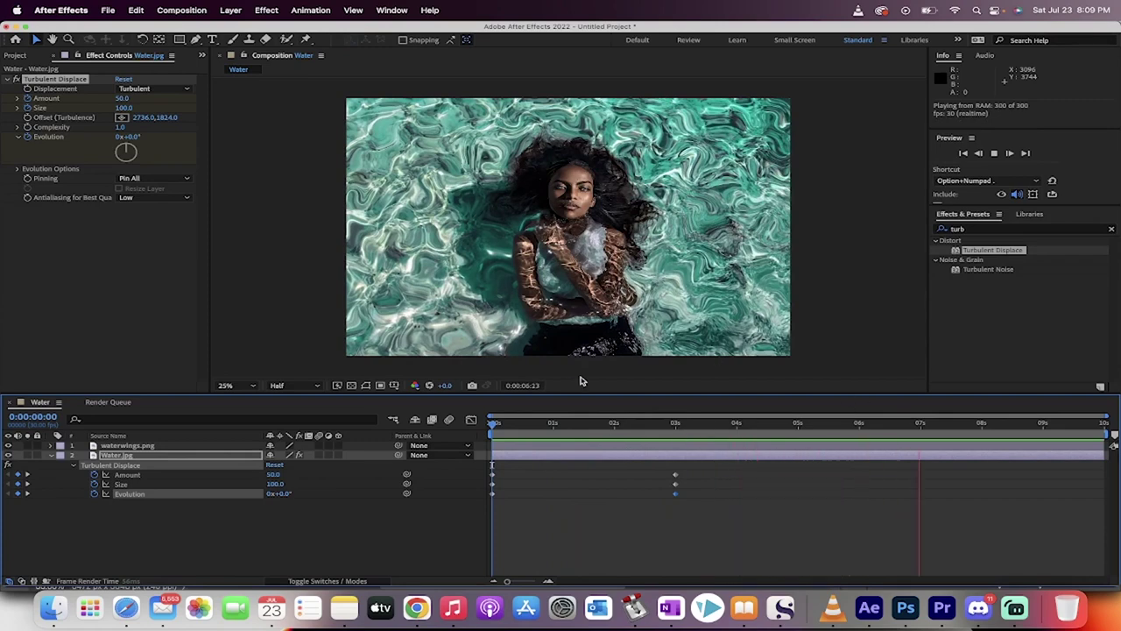
key(space)
drag(496, 422, 675, 419)
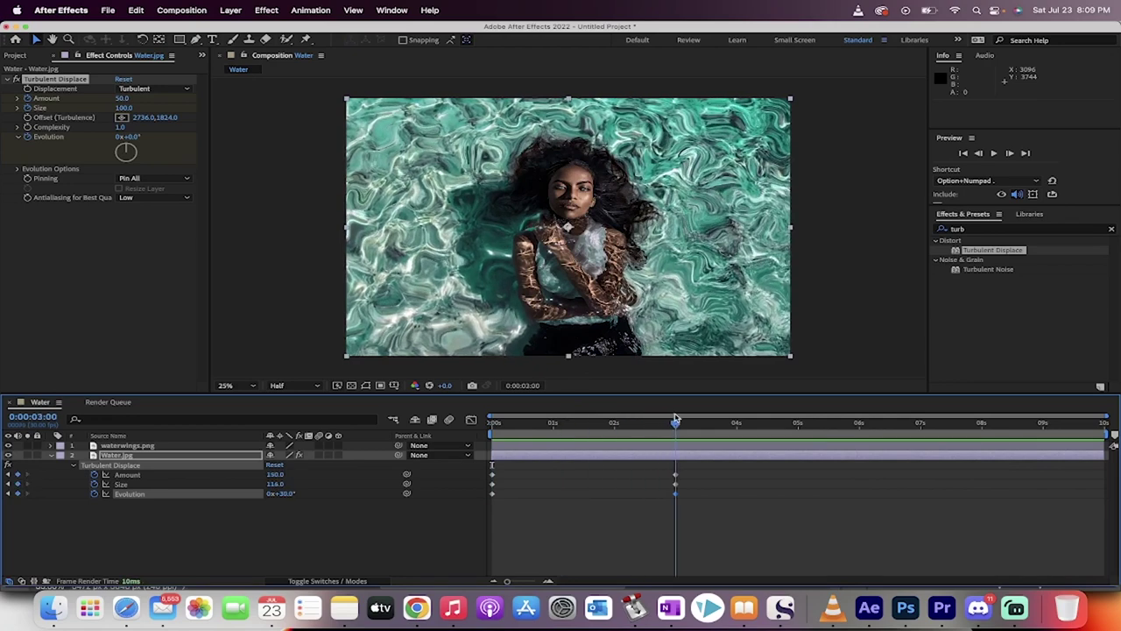